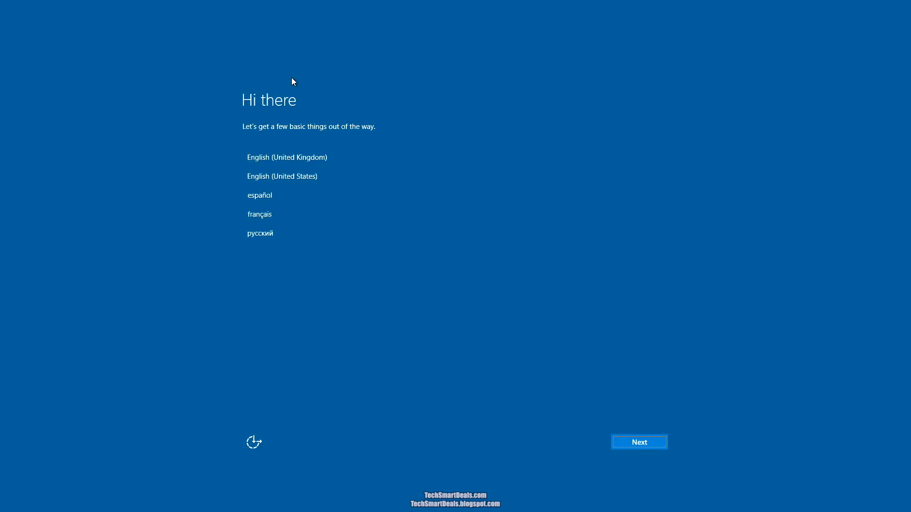
# - Choose English (United States) and Central Time (US & Canada) for the regional settings
pyautogui.click(325, 178)
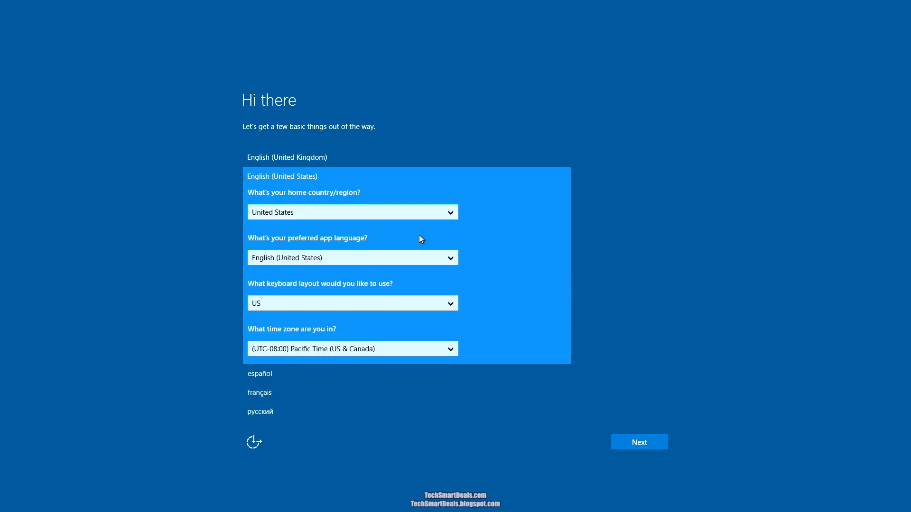
pyautogui.click(443, 349)
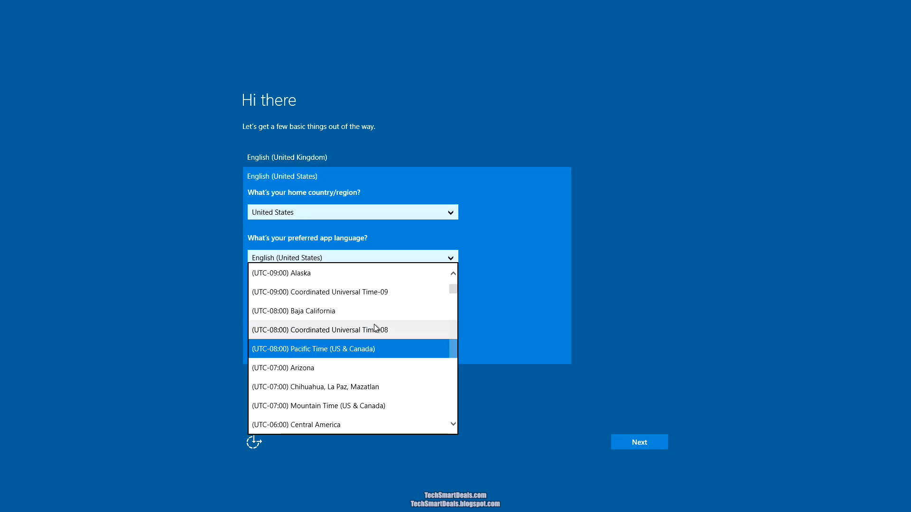
pyautogui.scroll(-1, 374, 325)
pyautogui.click(346, 369)
pyautogui.click(660, 441)
# - Accept the license terms, connect to S.Network with its security key, and pass the privacy page
pyautogui.scroll(-15, 592, 323)
pyautogui.click(638, 442)
pyautogui.click(372, 228)
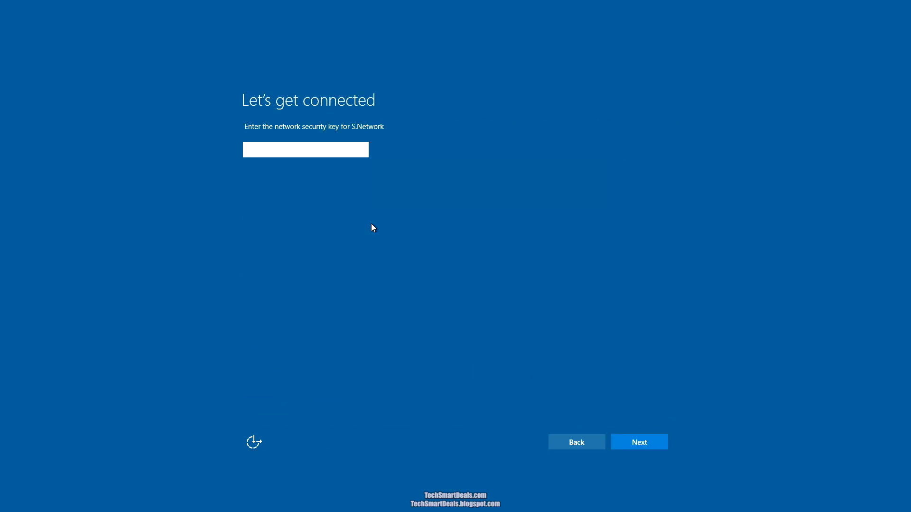
pyautogui.press('Return')
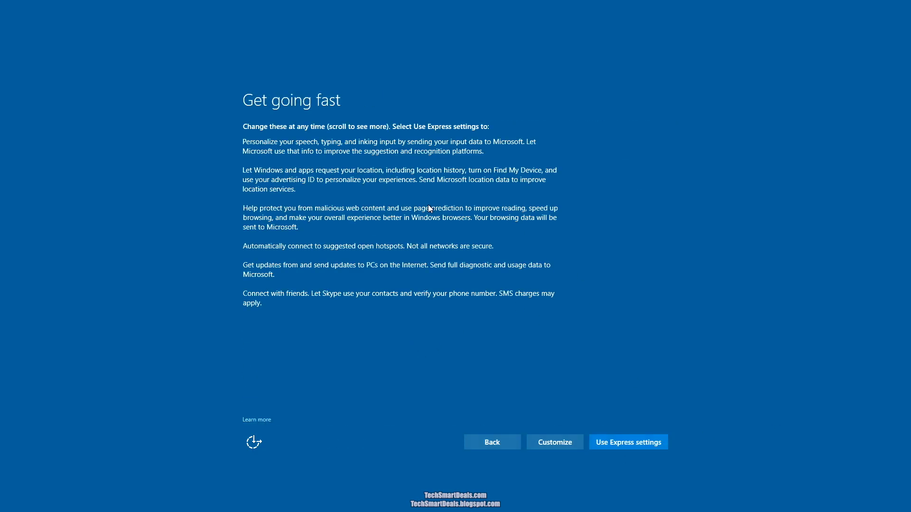
pyautogui.click(568, 438)
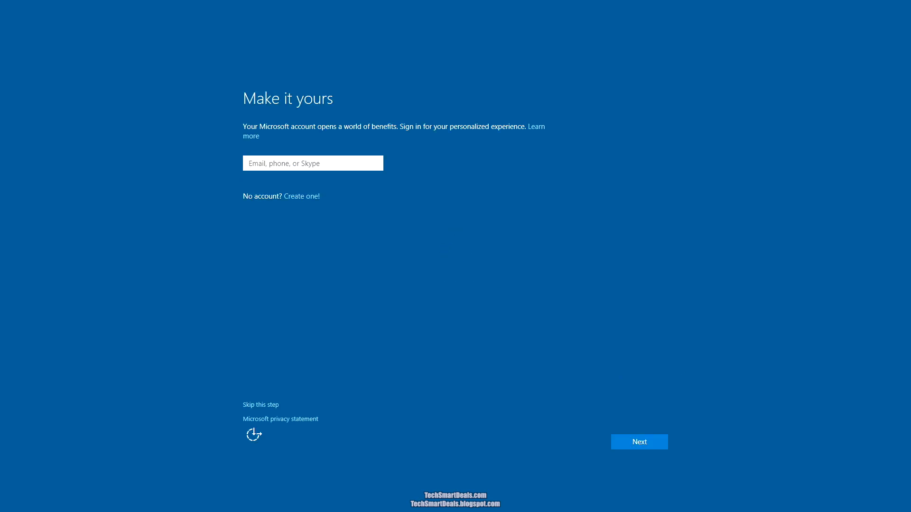
# - Create a new Microsoft account with an e-mail address and password, skipping Windows Hello
pyautogui.click(287, 198)
pyautogui.click(345, 198)
pyautogui.write('abc')
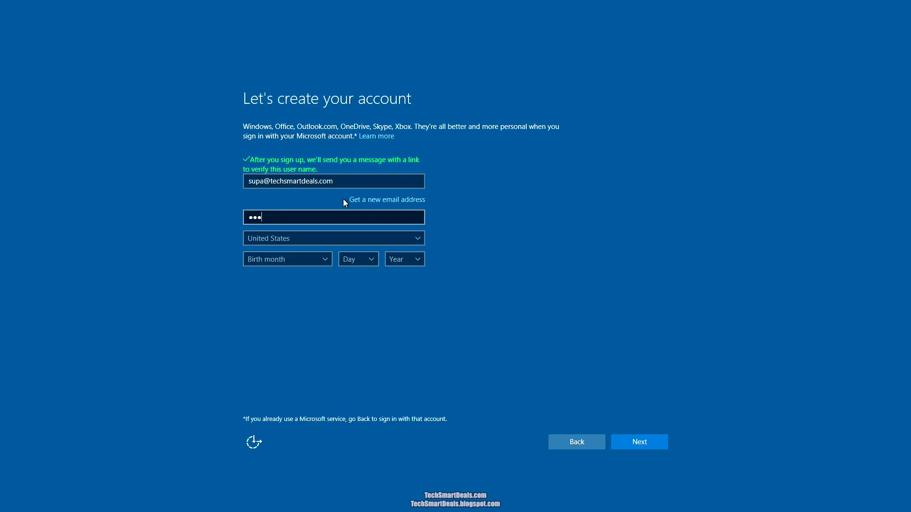
pyautogui.write('defgh')
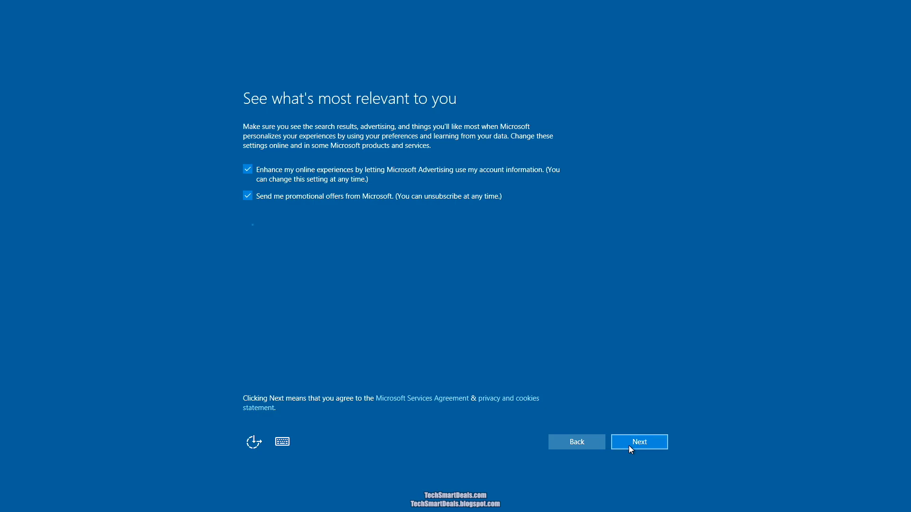
pyautogui.click(631, 443)
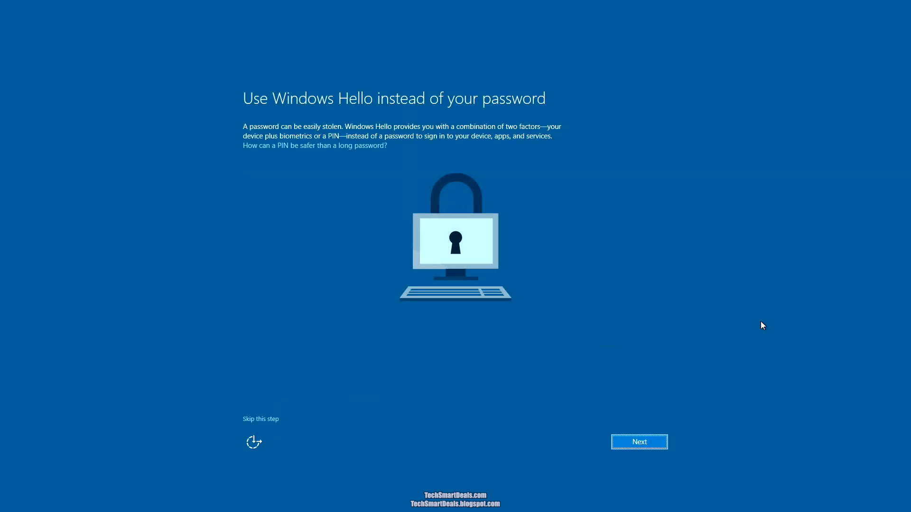
pyautogui.click(262, 421)
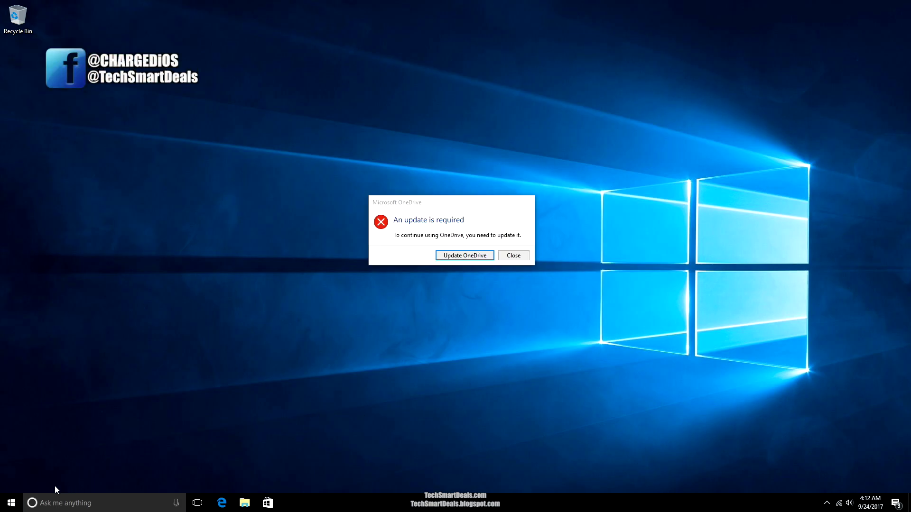
# - Restart the computer from the Start menu's power options
pyautogui.click(10, 503)
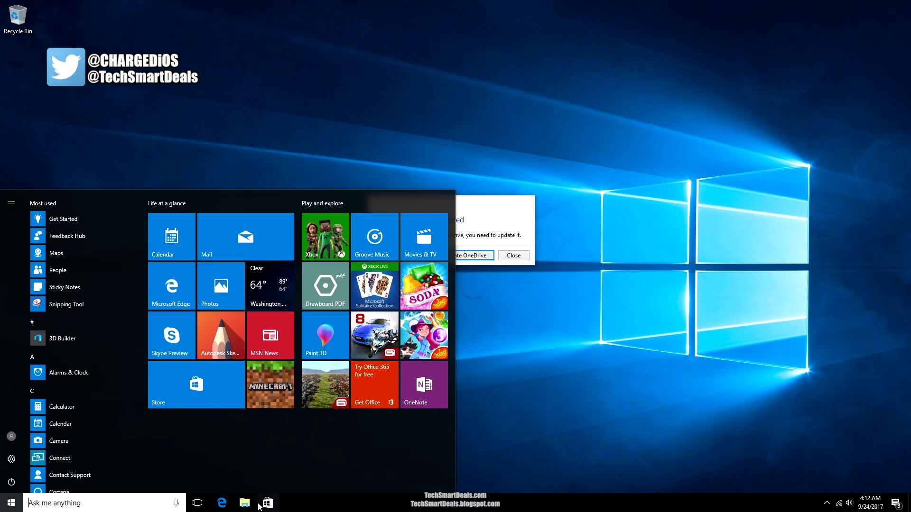
pyautogui.click(12, 473)
pyautogui.click(30, 458)
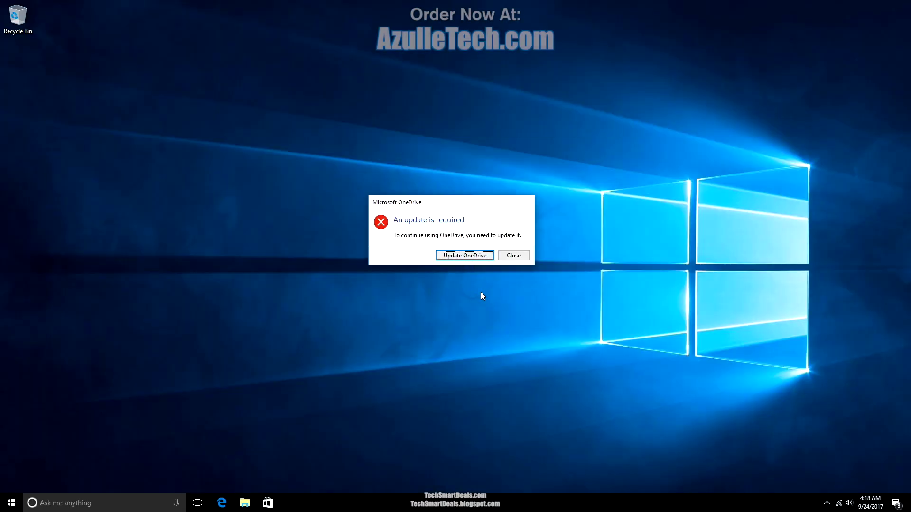
# - Update OneDrive by saving and running the OneDriveSetup.exe installer in Edge
pyautogui.click(462, 257)
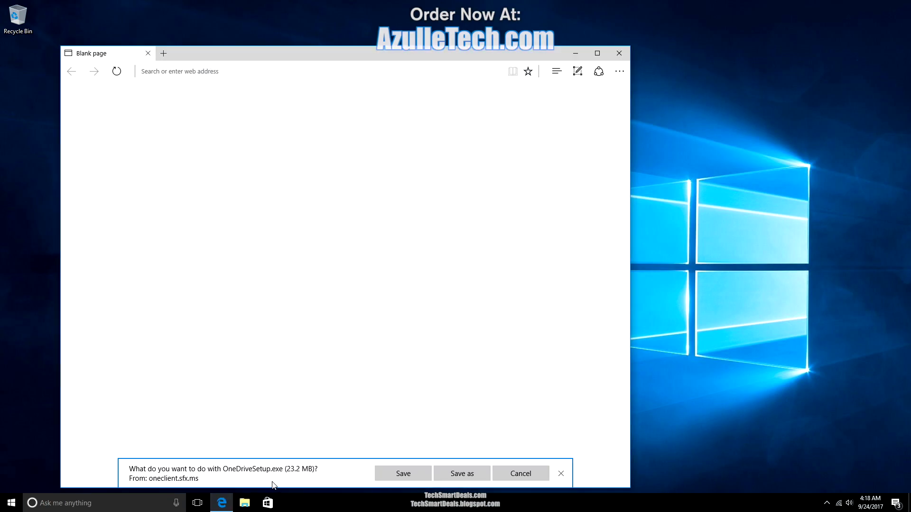
pyautogui.click(401, 471)
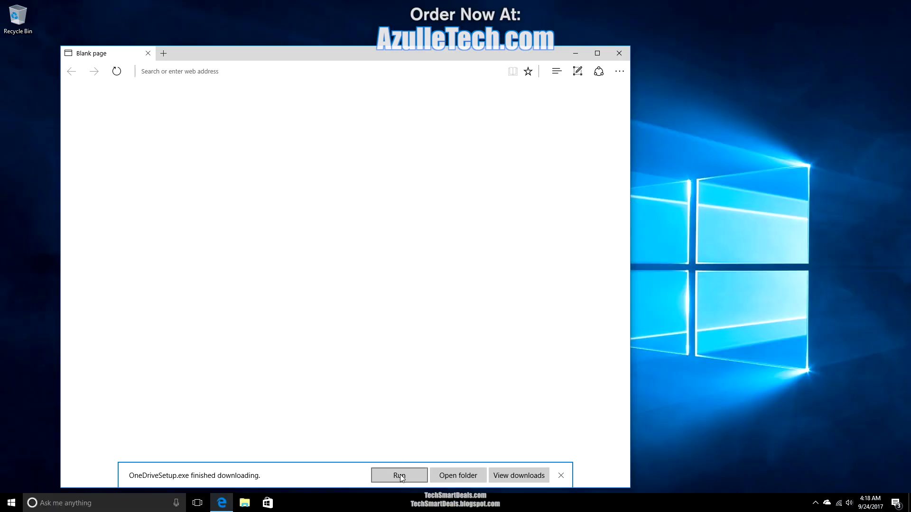
pyautogui.click(399, 476)
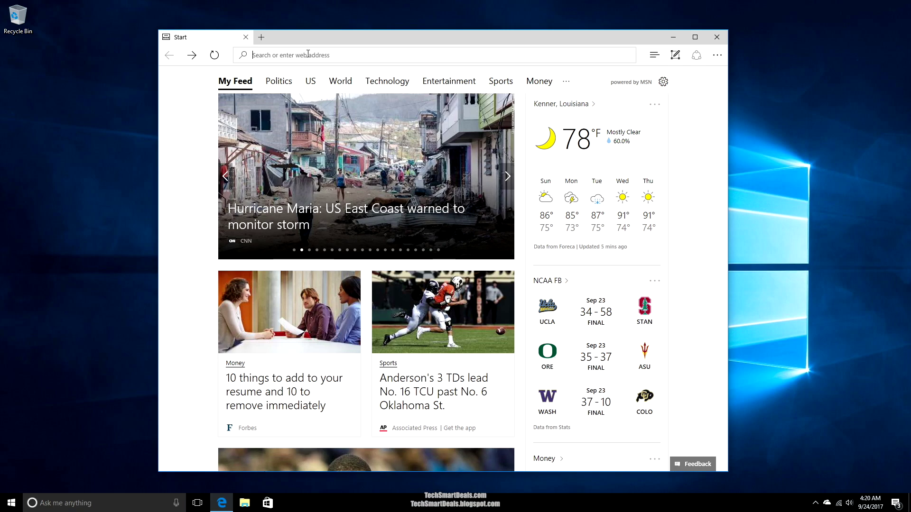
# - Save the 32-bit Windows installer for Kodi from the kodi.tv download page
pyautogui.write('kodi')
pyautogui.click(309, 83)
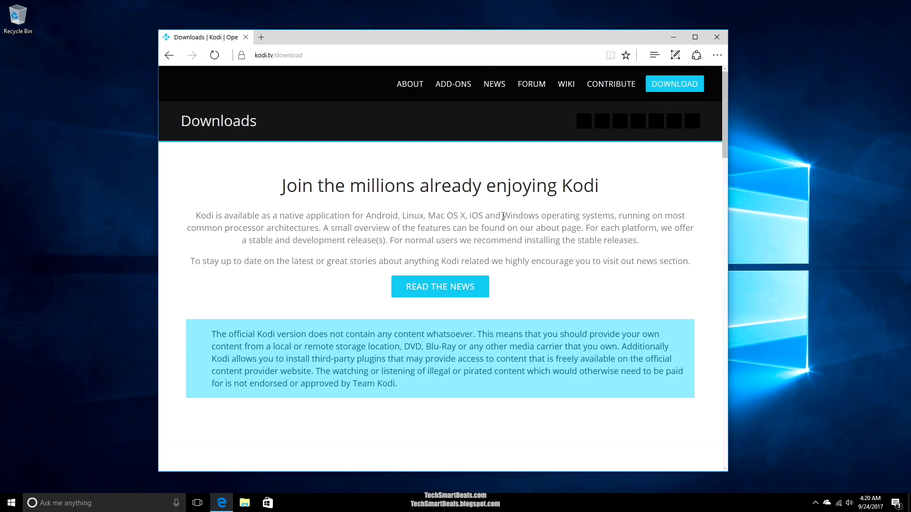
pyautogui.scroll(-10, 497, 249)
pyautogui.scroll(5, 497, 249)
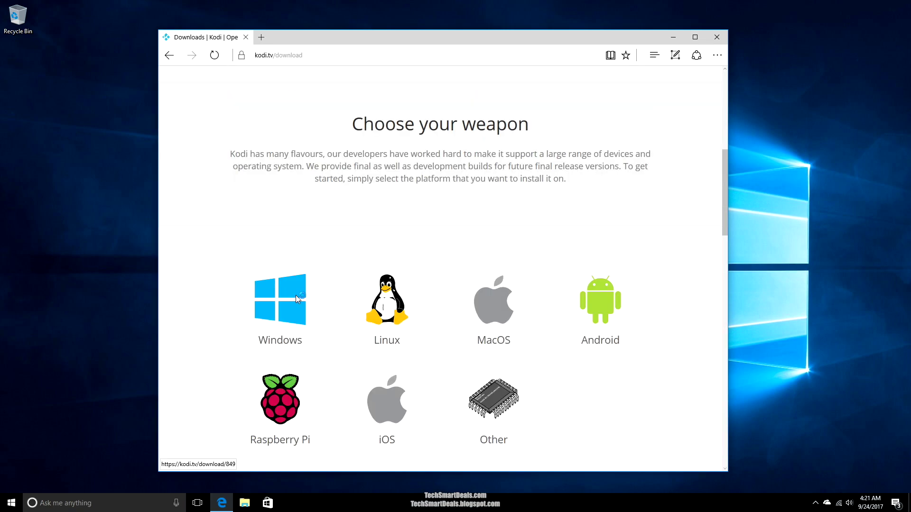
pyautogui.click(296, 298)
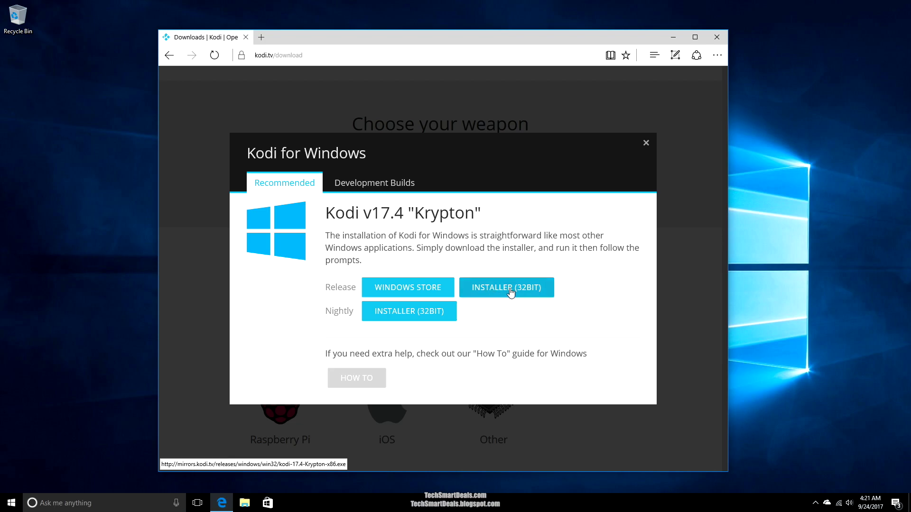
pyautogui.click(476, 293)
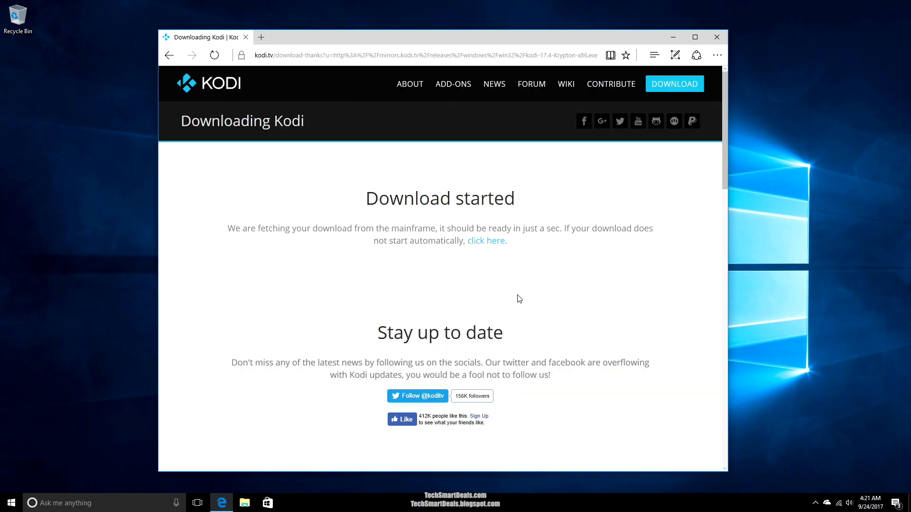
pyautogui.click(493, 242)
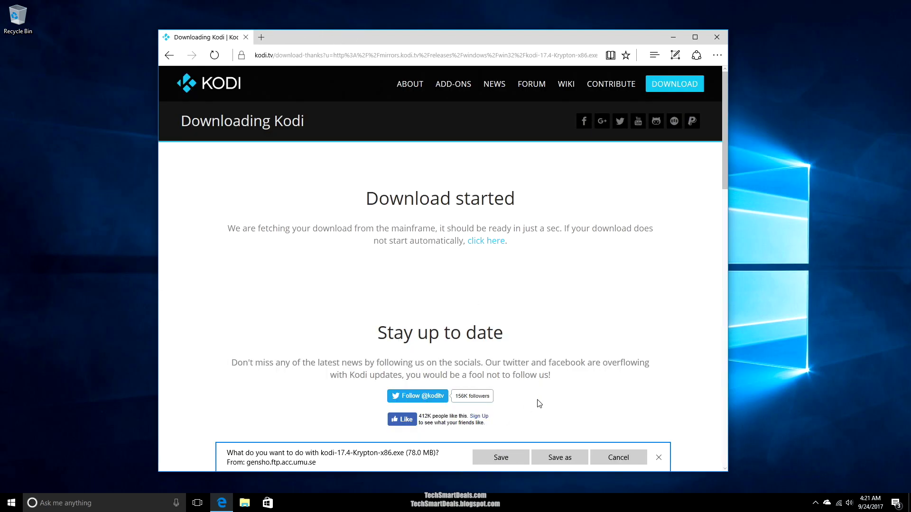
pyautogui.click(499, 458)
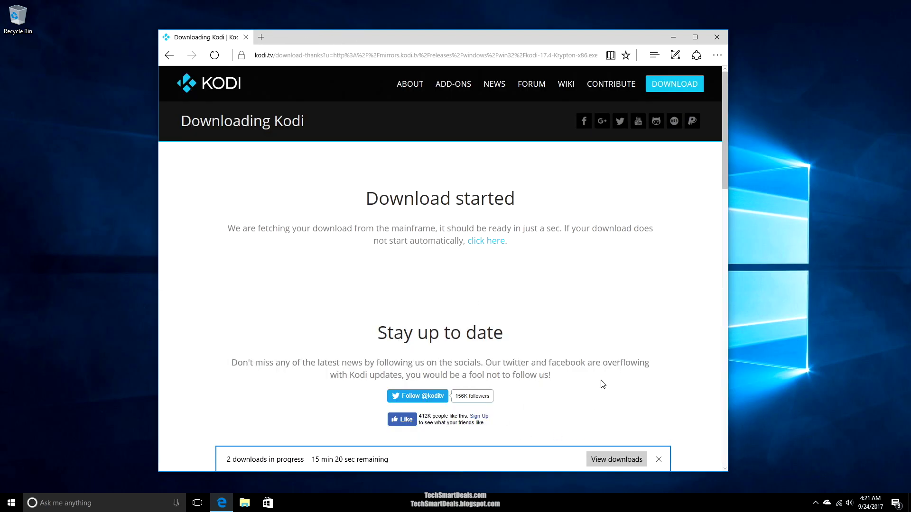
# - Cancel the duplicate Kodi download and clear the downloads list
pyautogui.click(617, 459)
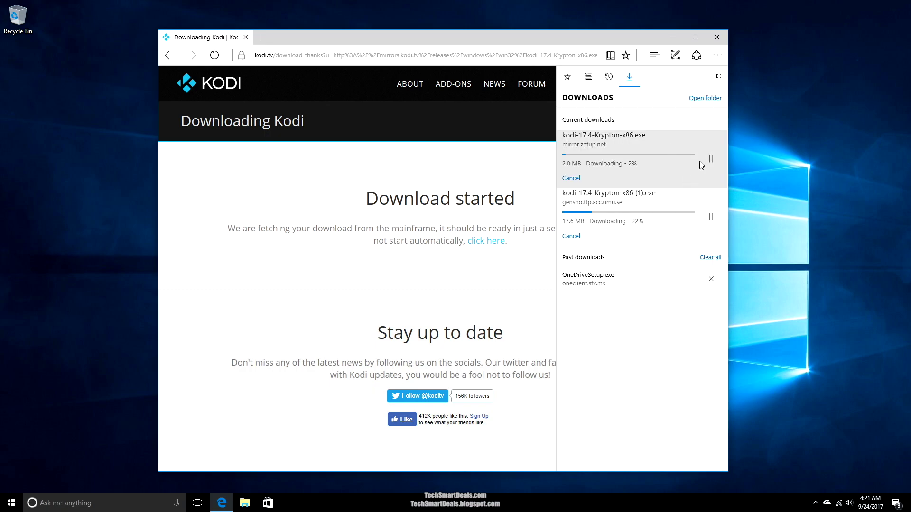
pyautogui.click(711, 158)
pyautogui.click(570, 178)
pyautogui.click(707, 199)
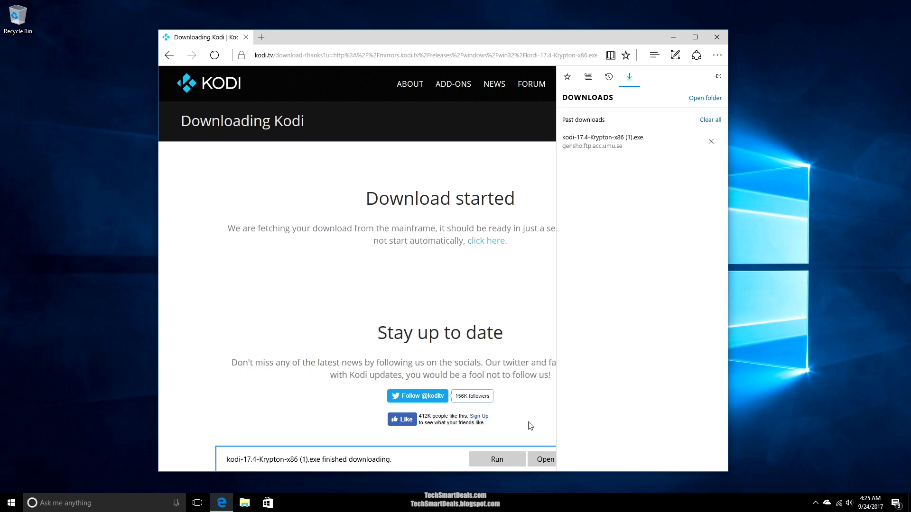
pyautogui.click(501, 464)
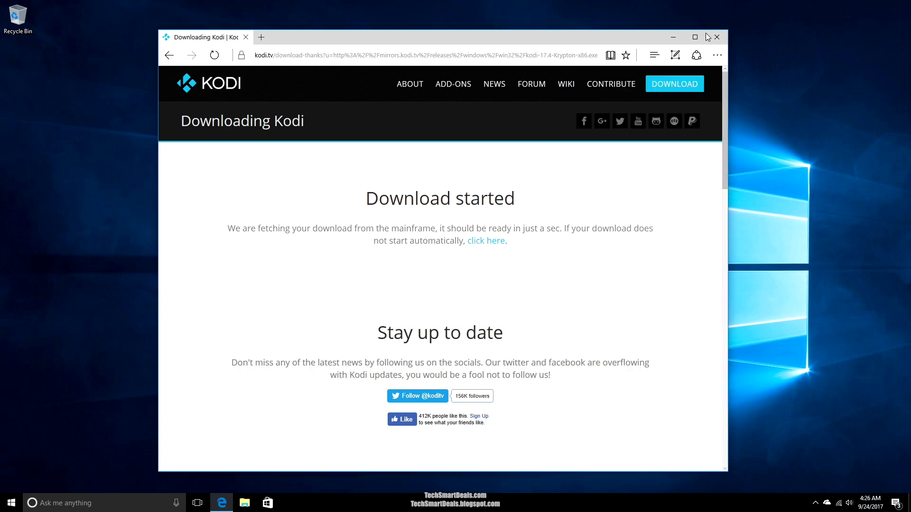
# - Run kodi-17.4-Krypton-x86 (1) from the Downloads folder and approve the UAC prompt
pyautogui.click(246, 505)
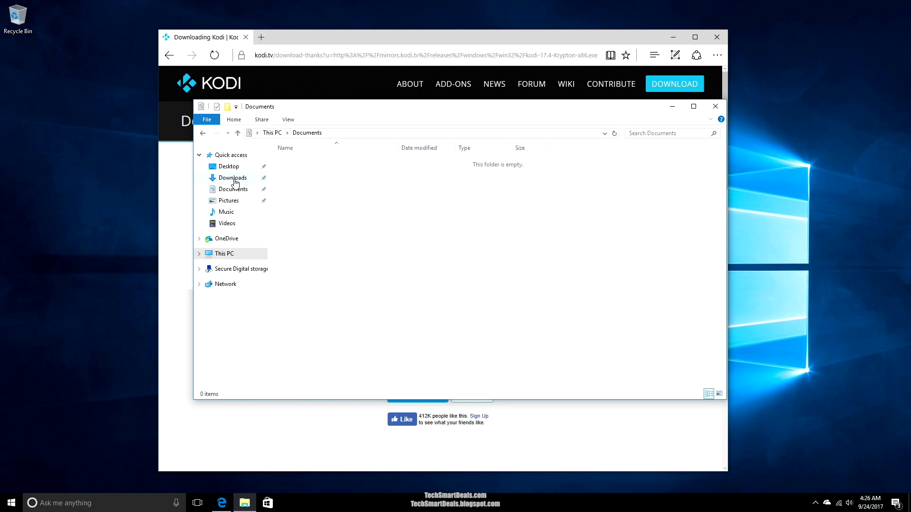
pyautogui.click(234, 178)
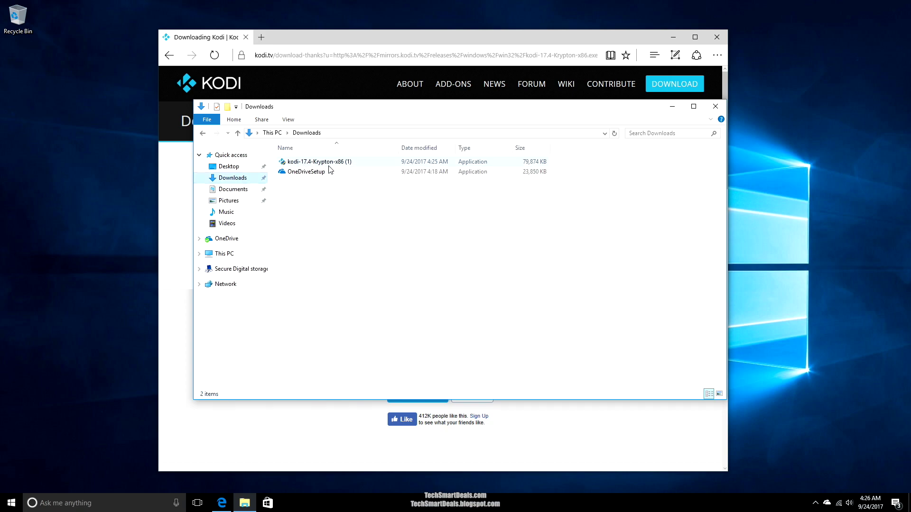
pyautogui.click(342, 164)
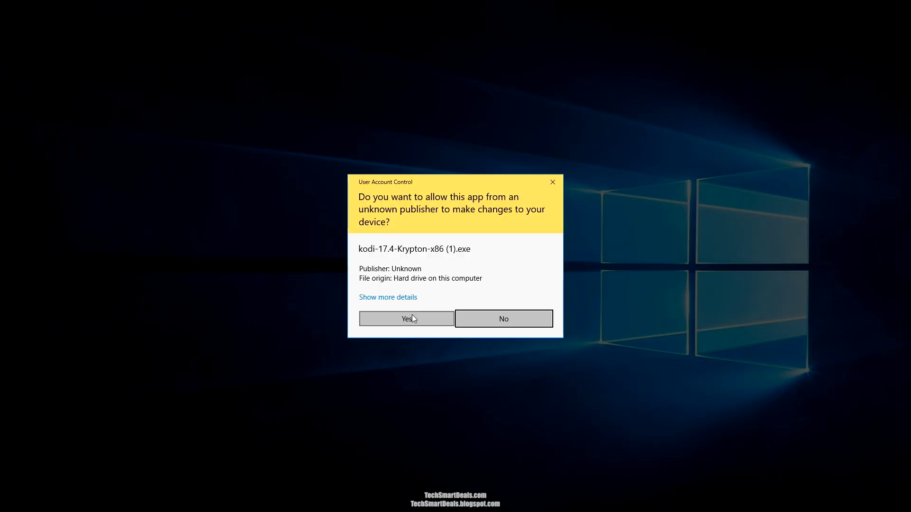
pyautogui.click(413, 317)
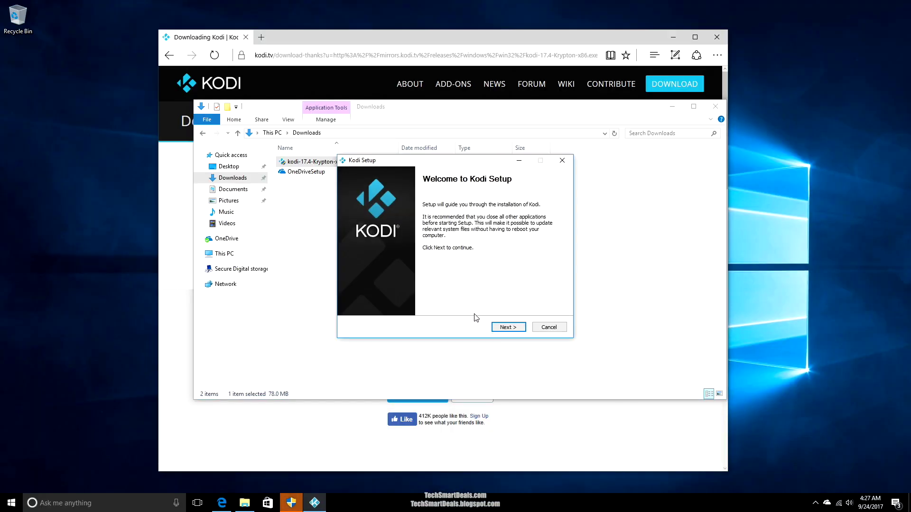
# - Install Kodi with default components and location, launch it, and close the Edge download page
pyautogui.click(503, 327)
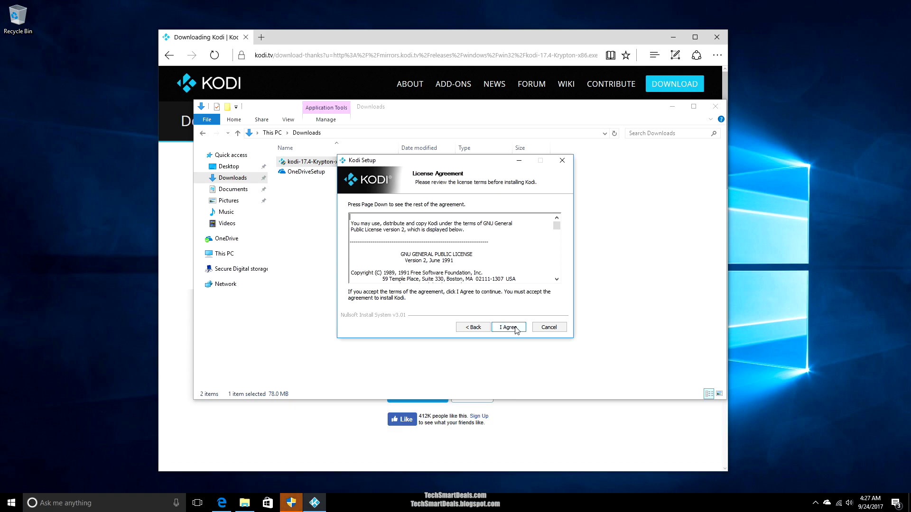
pyautogui.click(507, 326)
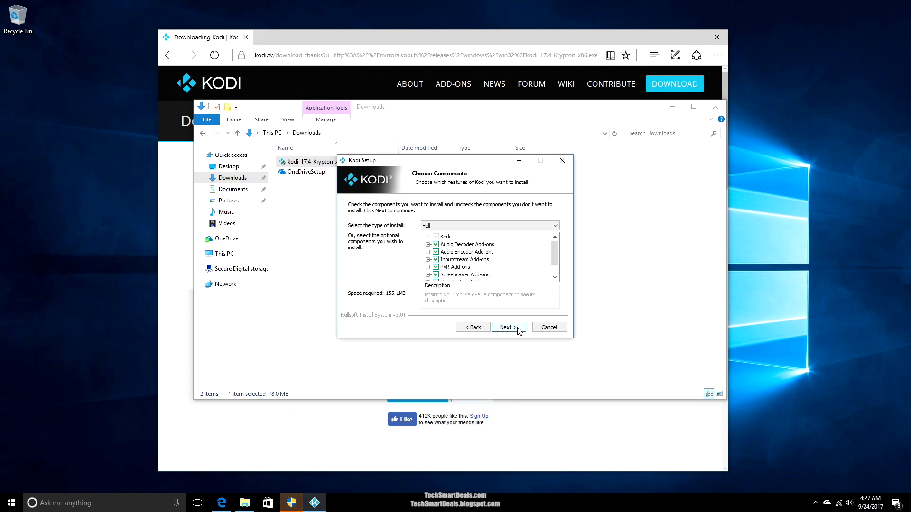
pyautogui.click(507, 327)
pyautogui.click(507, 328)
pyautogui.click(508, 327)
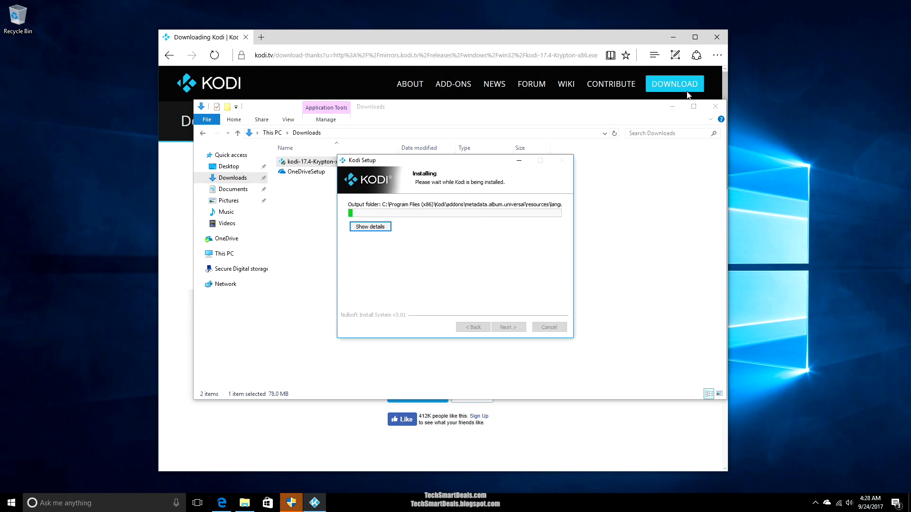
pyautogui.click(716, 106)
pyautogui.click(291, 503)
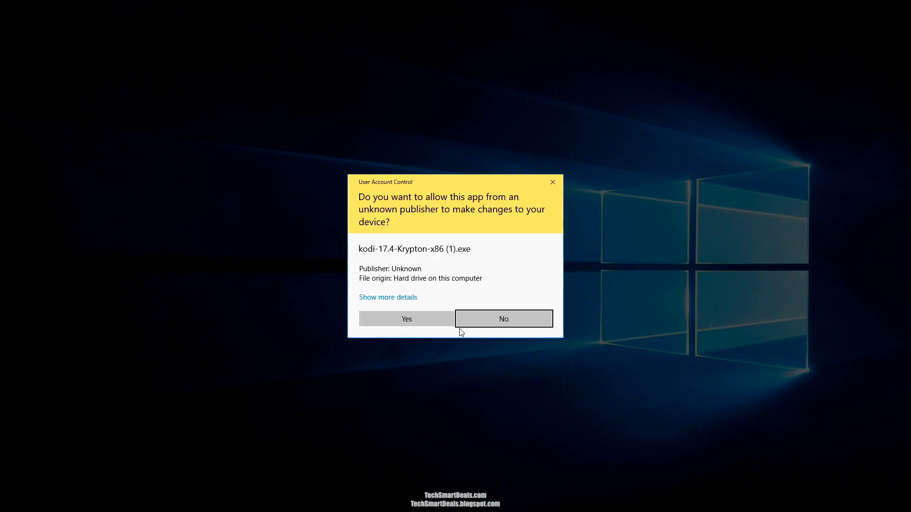
pyautogui.click(428, 321)
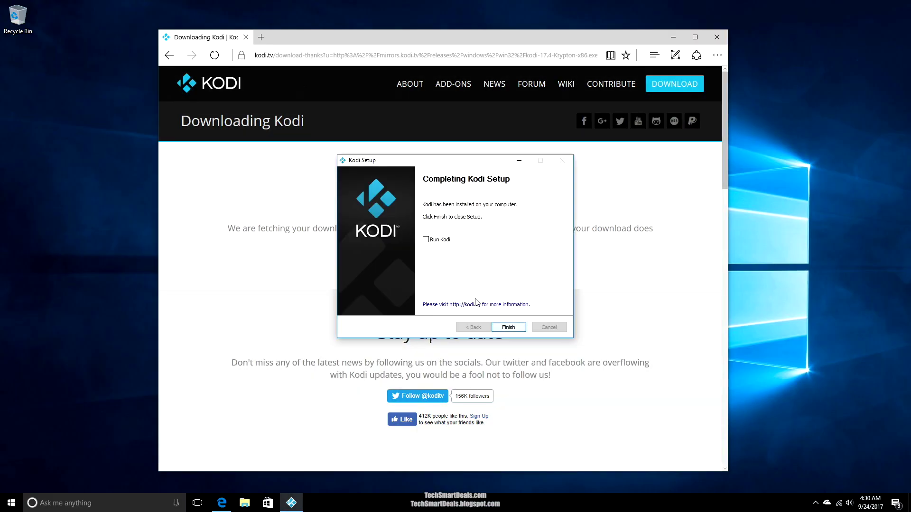
pyautogui.click(510, 327)
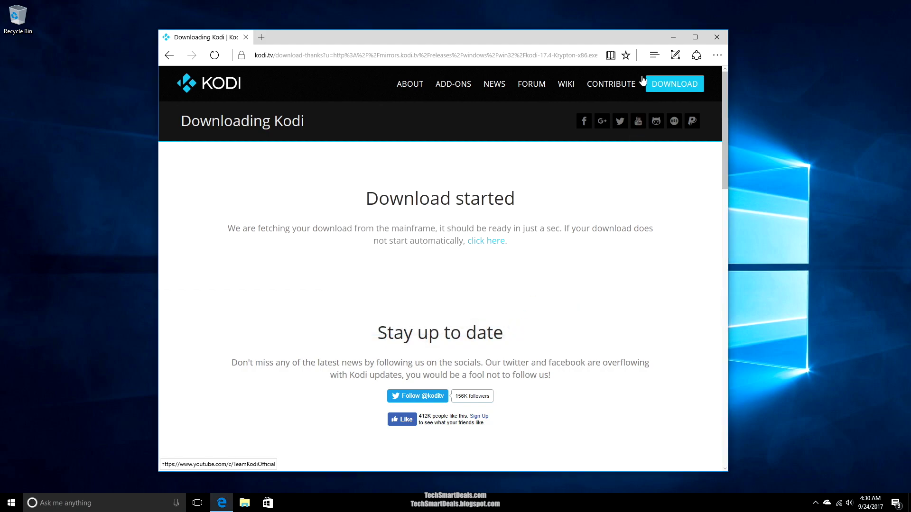
pyautogui.click(717, 37)
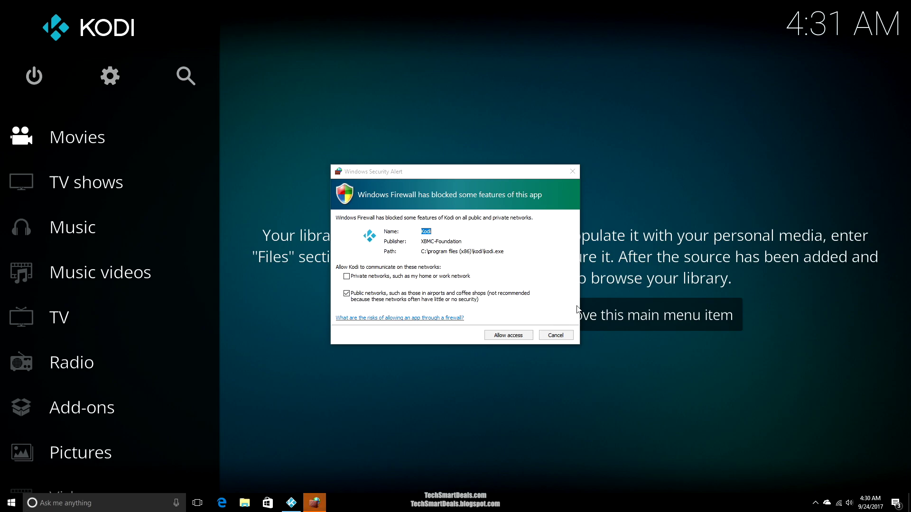
# - Allow Kodi through Windows Firewall on both private and public networks
pyautogui.click(346, 276)
pyautogui.click(345, 293)
pyautogui.click(346, 293)
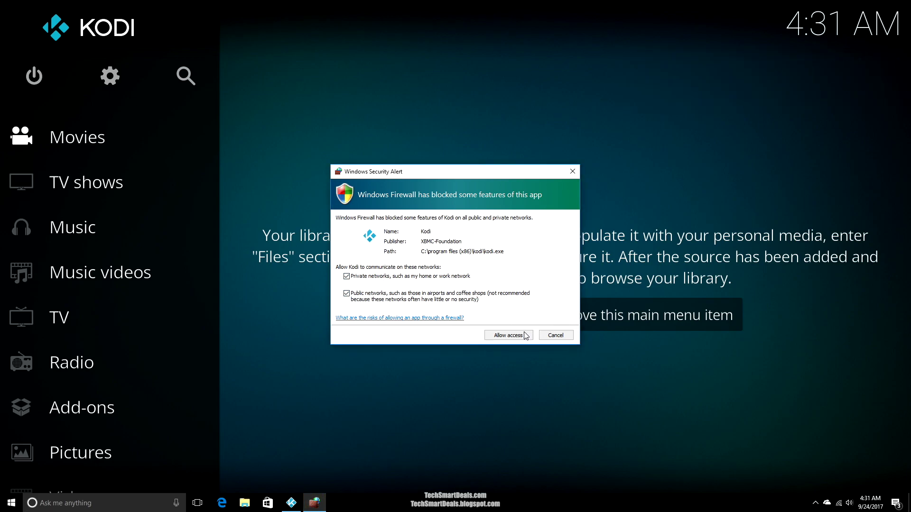
pyautogui.press('Return')
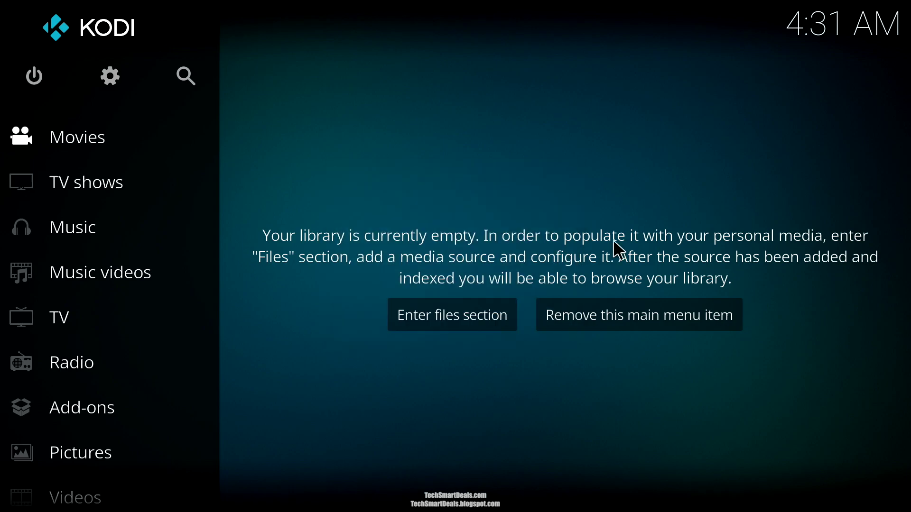
# - Navigate Kodi's home menu with the arrow keys and open the power options
pyautogui.press('Left')
pyautogui.press('Up')
pyautogui.press('Up')
pyautogui.press('Down')
pyautogui.press('Return')
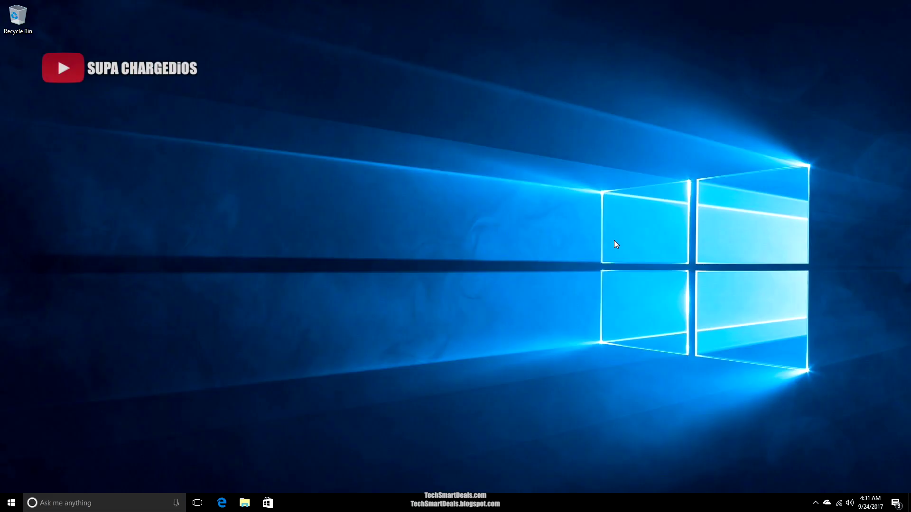
# - Raise text and app scaling to 175% under Settings > System > Display
pyautogui.click(12, 503)
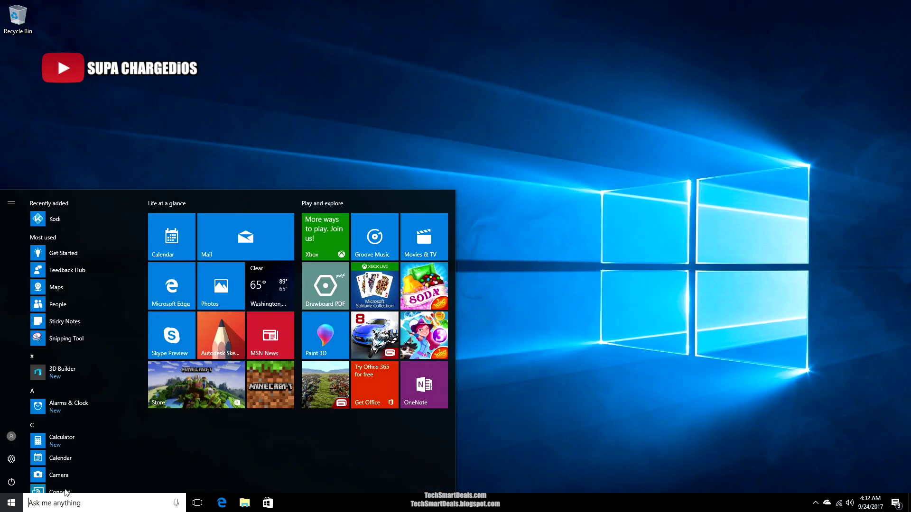
pyautogui.click(11, 459)
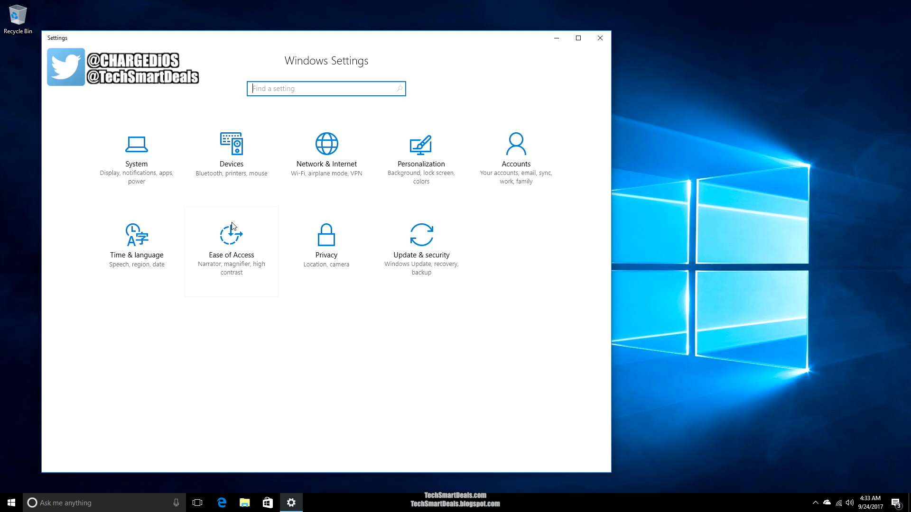
pyautogui.click(416, 176)
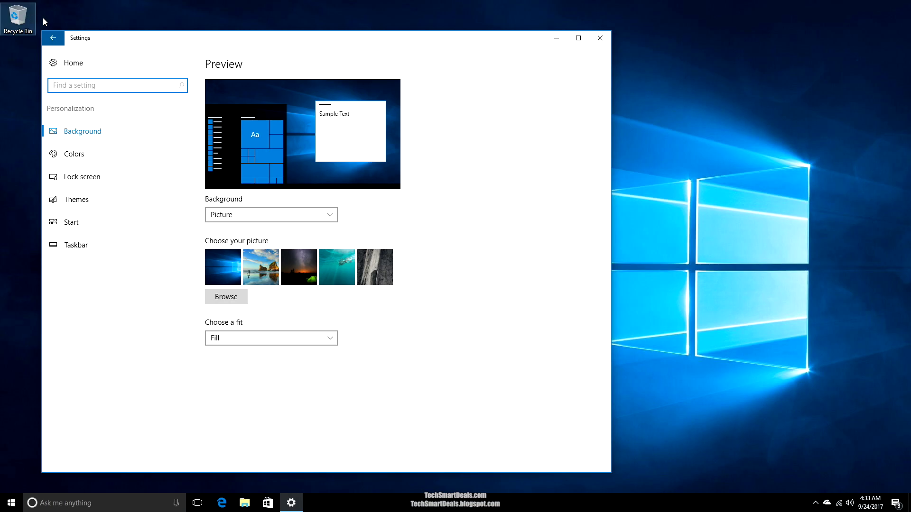
pyautogui.click(55, 38)
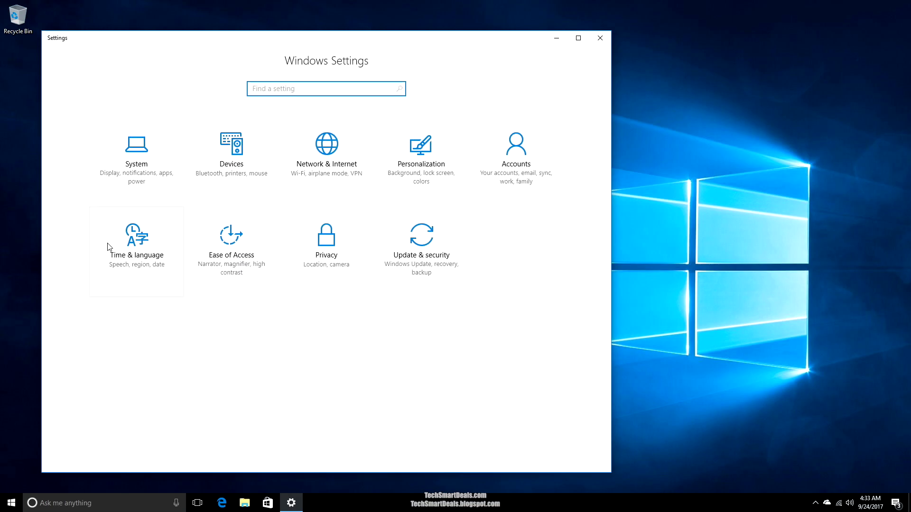
pyautogui.click(138, 199)
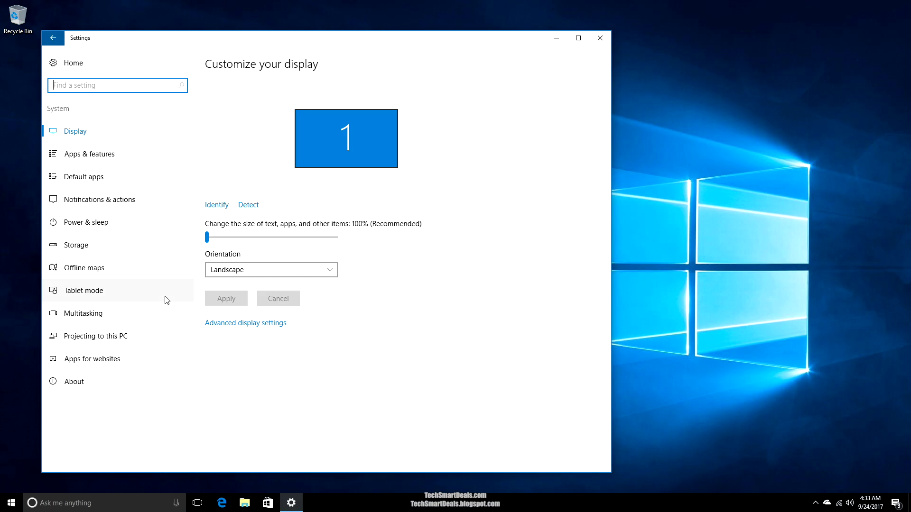
pyautogui.moveTo(208, 238); pyautogui.dragTo(242, 238)
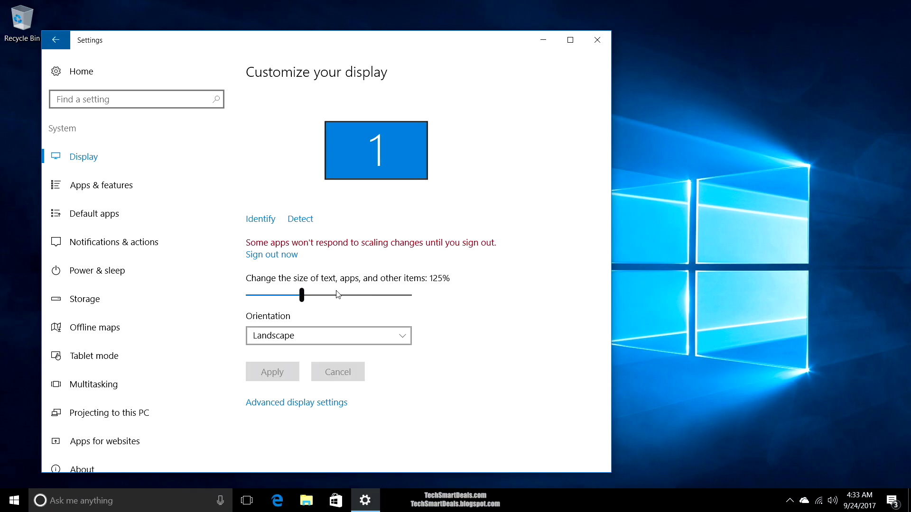
pyautogui.click(339, 295)
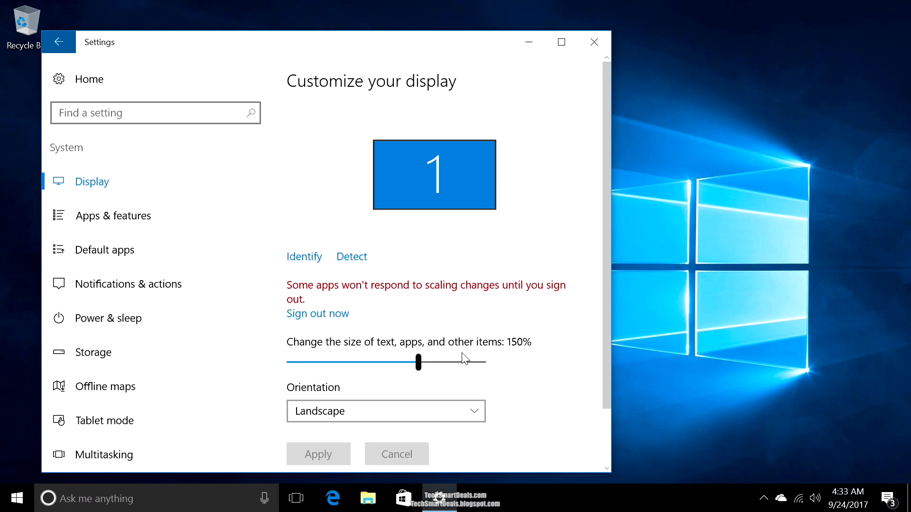
pyautogui.click(470, 362)
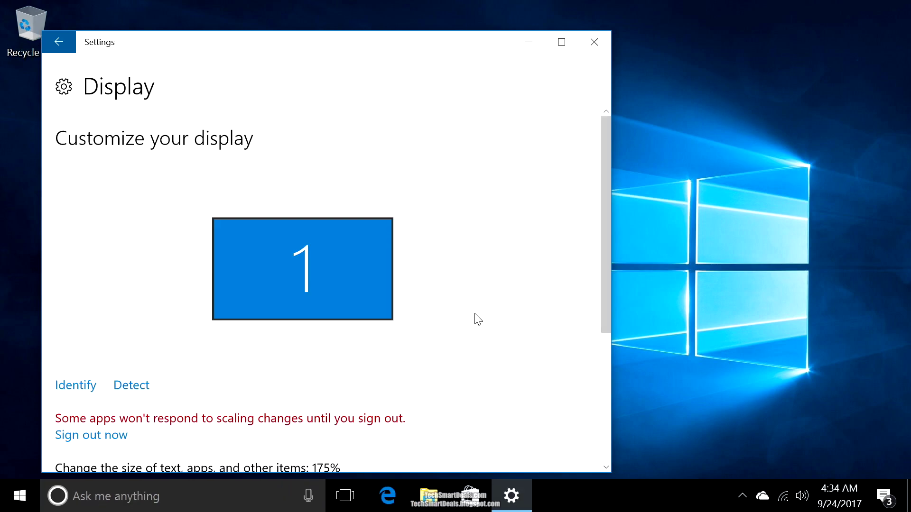
pyautogui.scroll(-1, 305, 336)
pyautogui.scroll(-3, 305, 336)
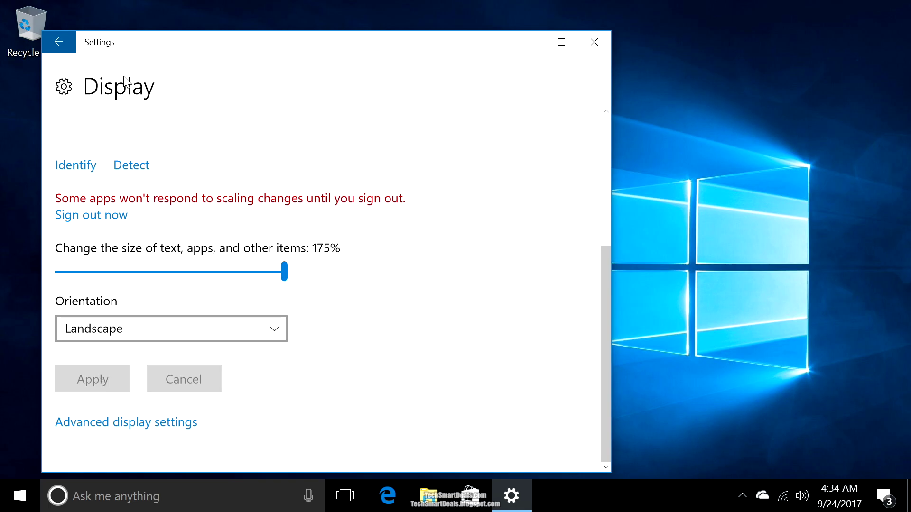
pyautogui.click(56, 42)
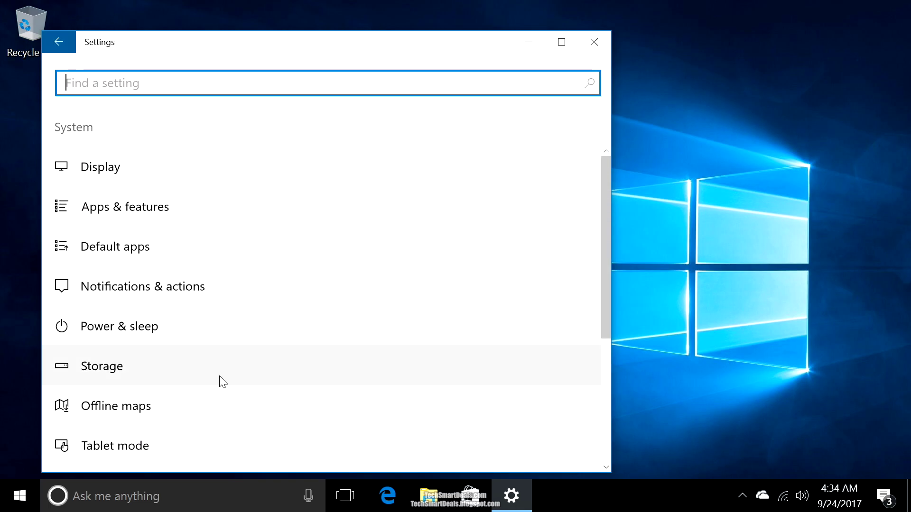
# - Review drive usage in Storage settings and keep new apps saving to This PC (C:)
pyautogui.click(196, 360)
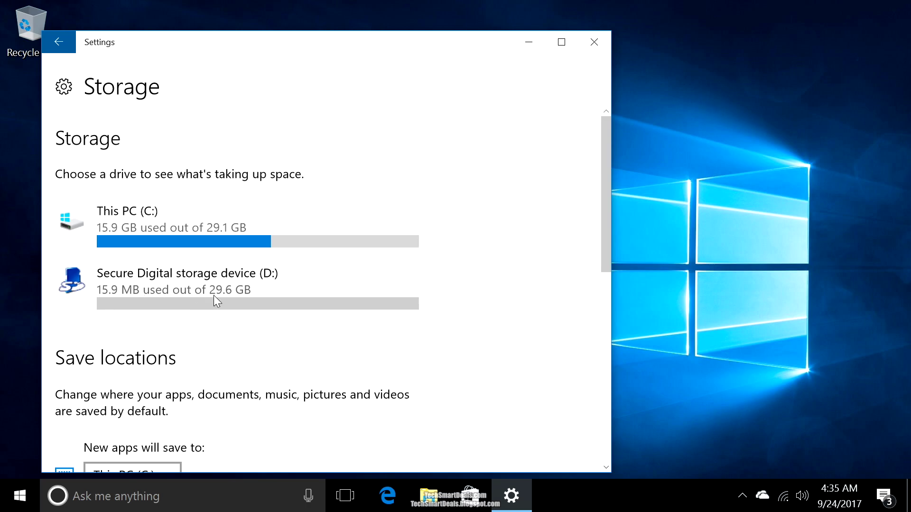
pyautogui.scroll(-1, 494, 347)
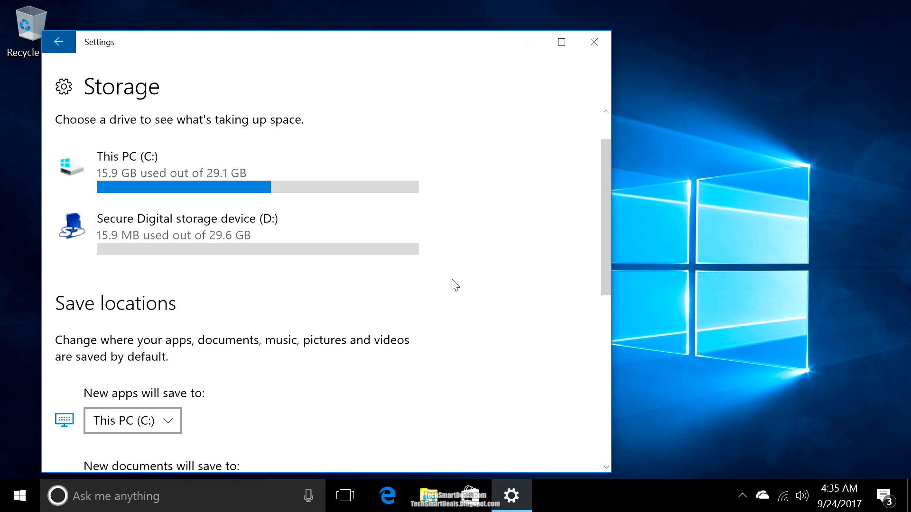
pyautogui.scroll(-5, 472, 317)
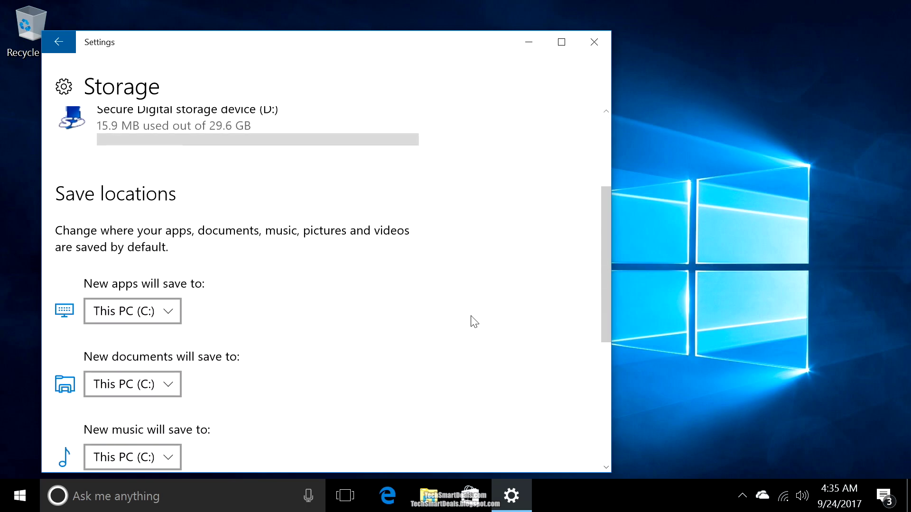
pyautogui.scroll(1, 474, 321)
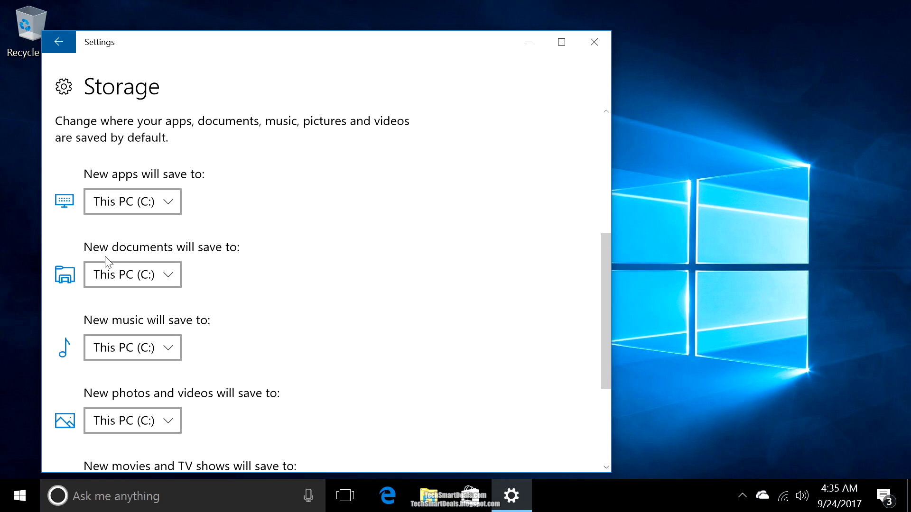
pyautogui.click(172, 201)
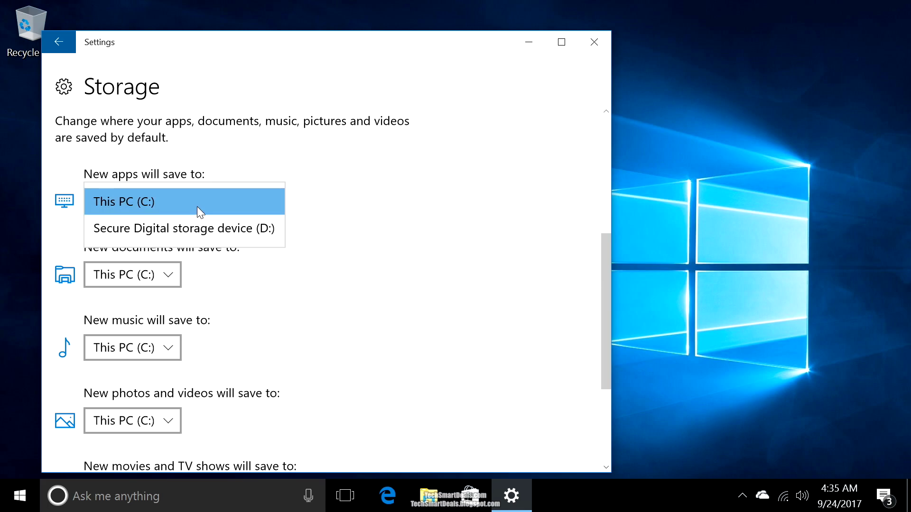
pyautogui.click(335, 259)
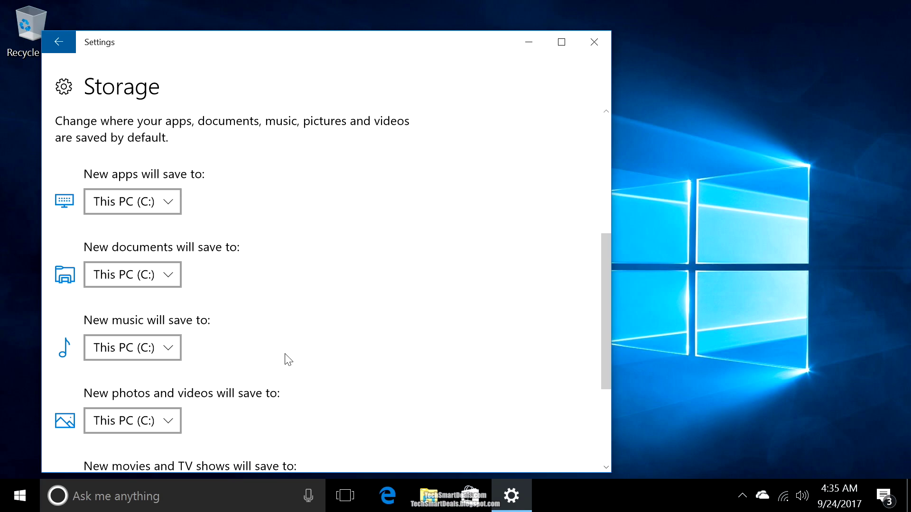
# - Keep new music and movies/TV saving to This PC (C:), then close Settings
pyautogui.scroll(-2, 287, 359)
pyautogui.click(148, 292)
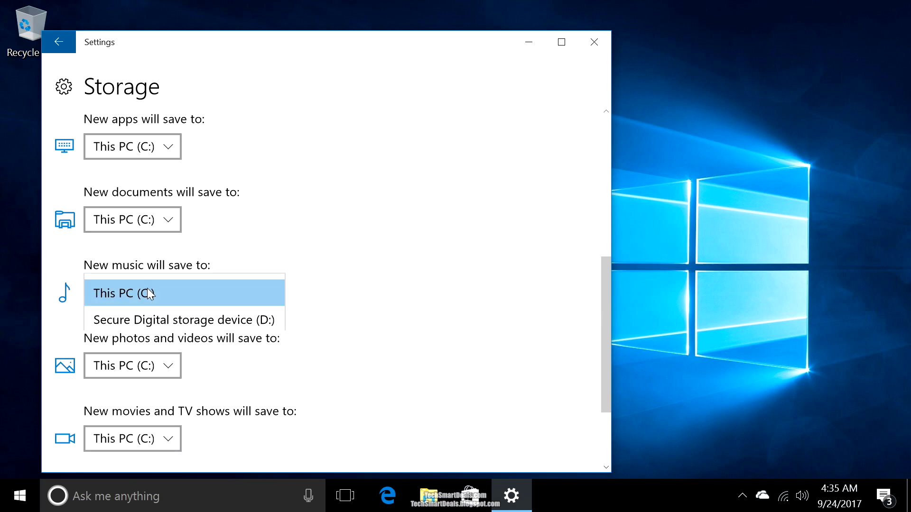
pyautogui.click(571, 273)
pyautogui.scroll(-3, 434, 287)
pyautogui.click(147, 329)
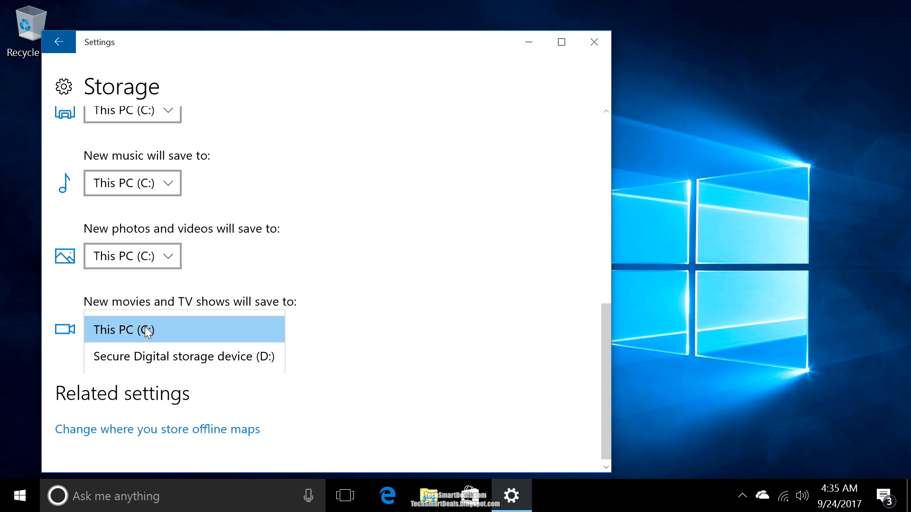
pyautogui.click(277, 271)
pyautogui.scroll(10, 442, 210)
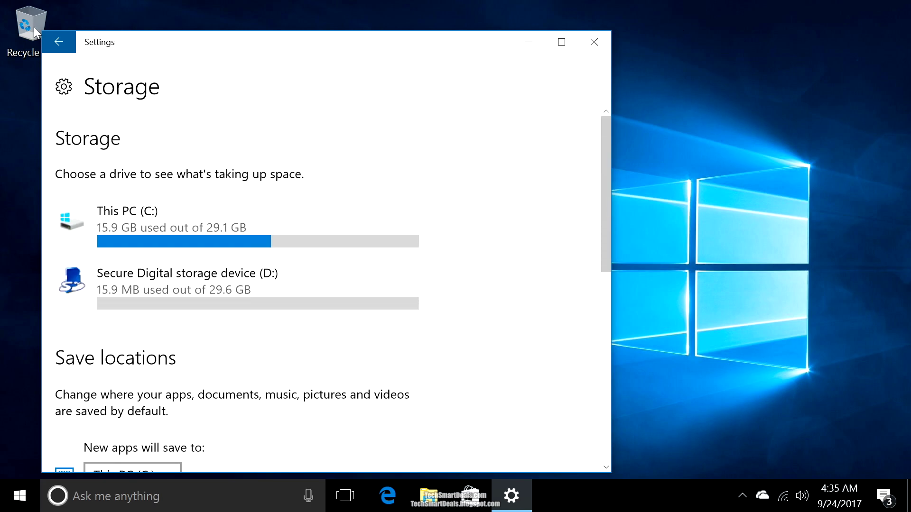
pyautogui.click(59, 44)
pyautogui.click(593, 41)
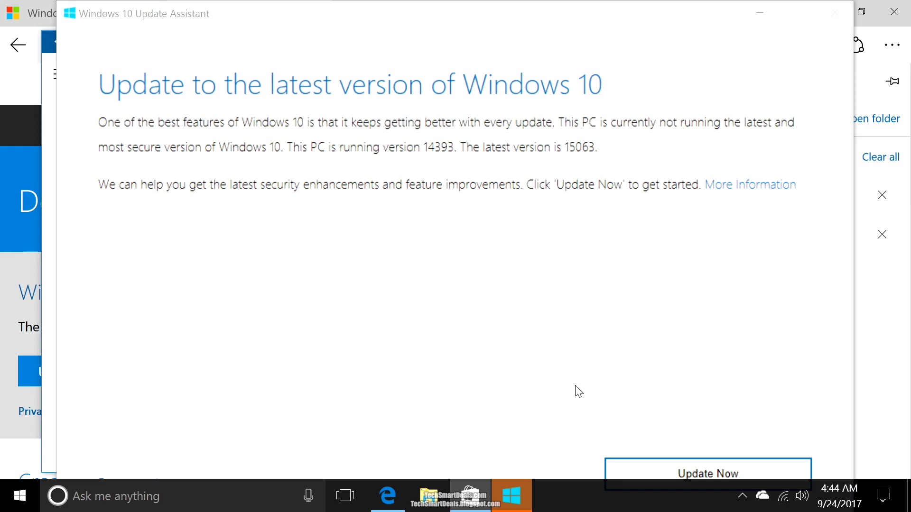
# - Start the Windows 10 update and continue past the compatibility check to the download
pyautogui.click(656, 475)
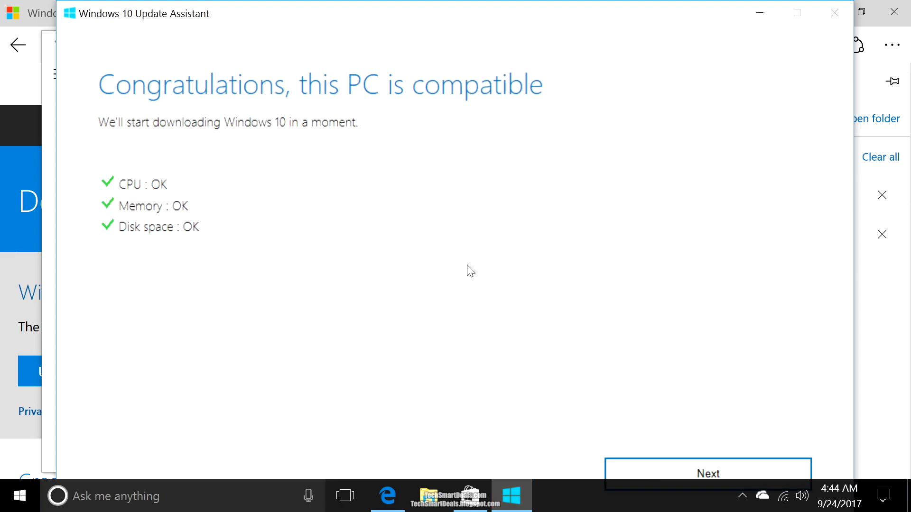
pyautogui.click(655, 476)
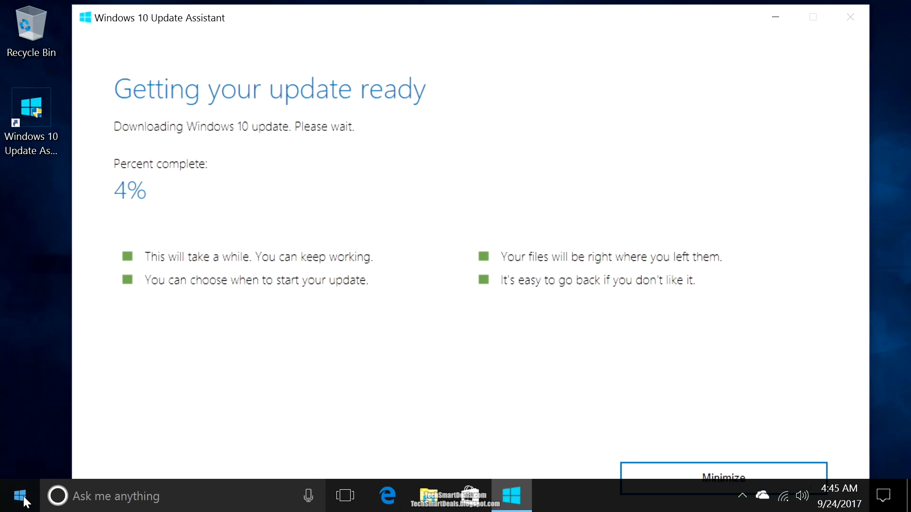
pyautogui.click(22, 497)
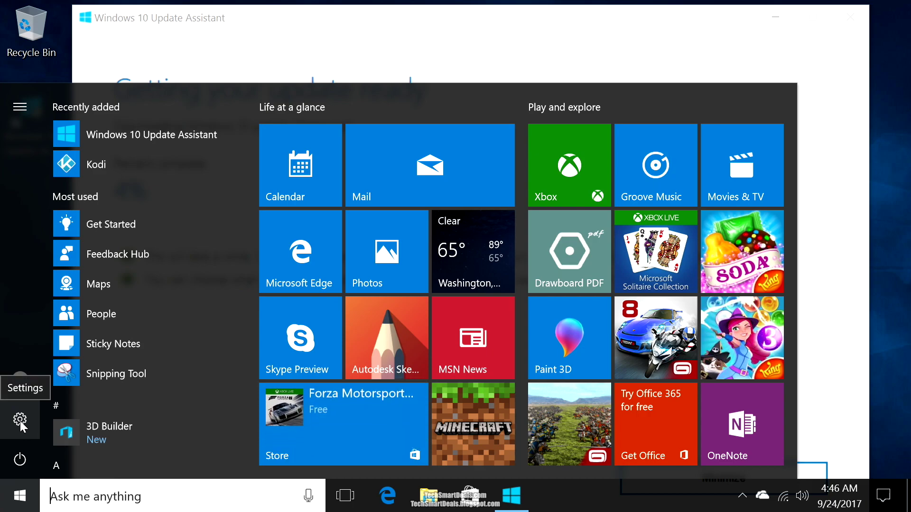
# - Lower text and app scaling to 150% in System > Display, then close Settings
pyautogui.click(20, 421)
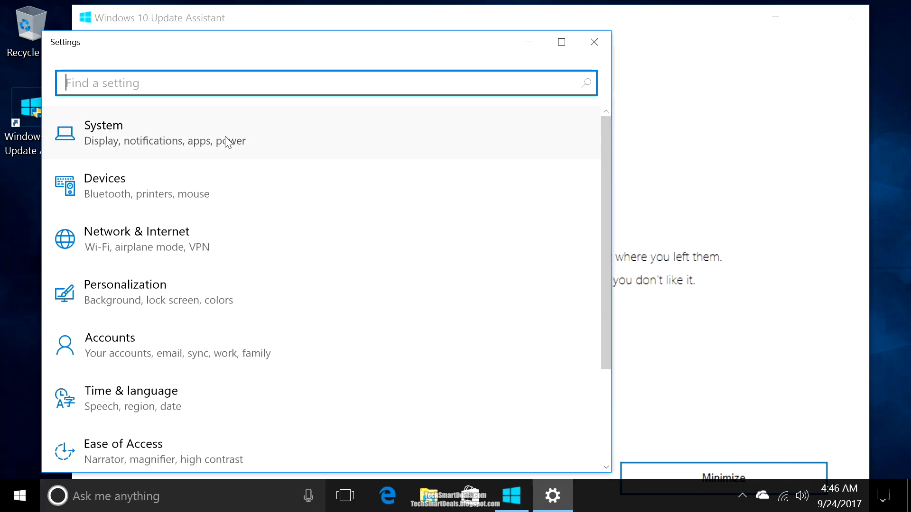
pyautogui.click(230, 142)
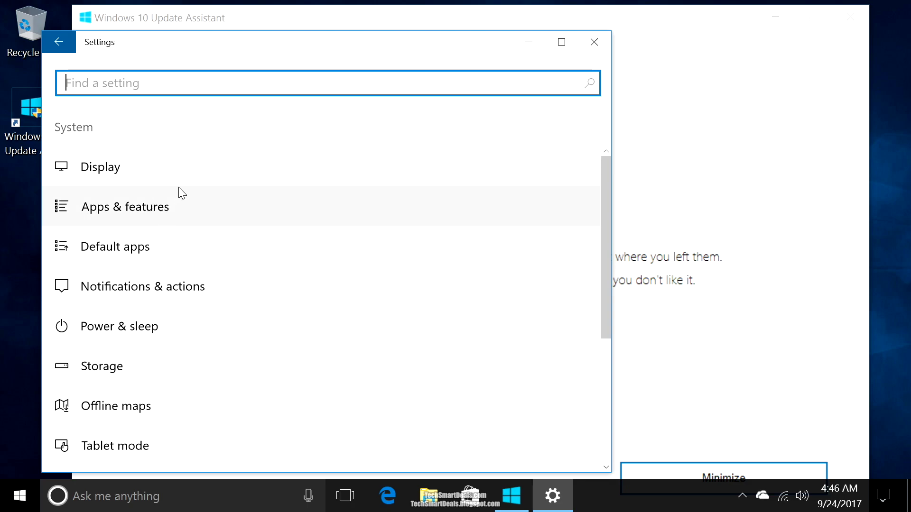
pyautogui.click(156, 161)
pyautogui.scroll(-5, 246, 272)
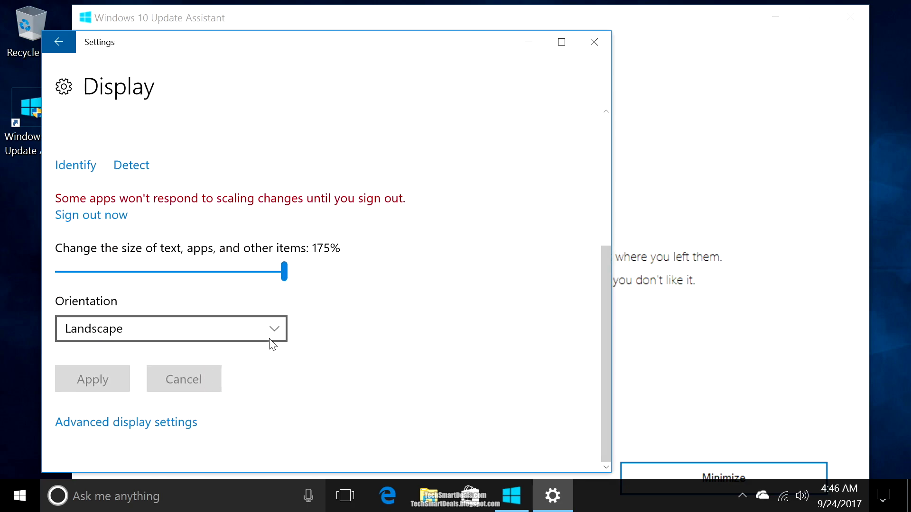
pyautogui.moveTo(283, 271); pyautogui.dragTo(255, 281)
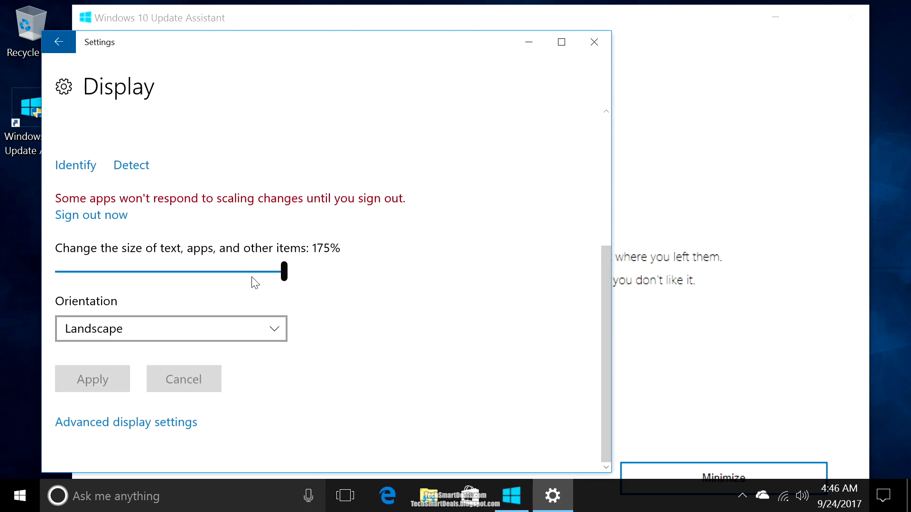
pyautogui.click(224, 278)
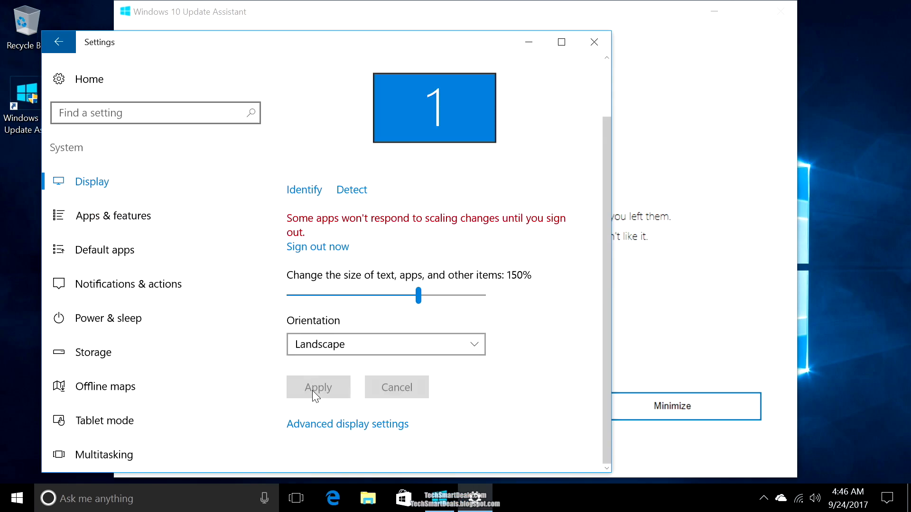
pyautogui.click(593, 42)
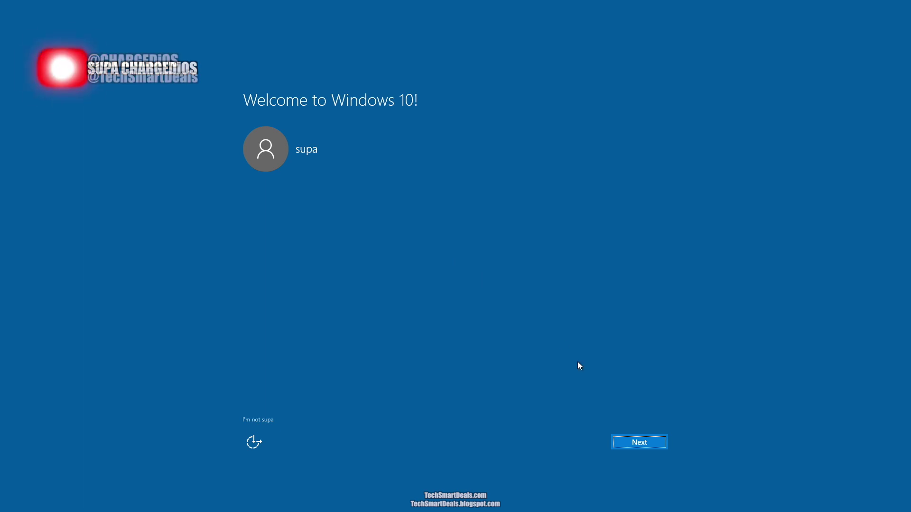
# - Continue past the post-update Welcome screen and scroll through the privacy settings
pyautogui.click(640, 443)
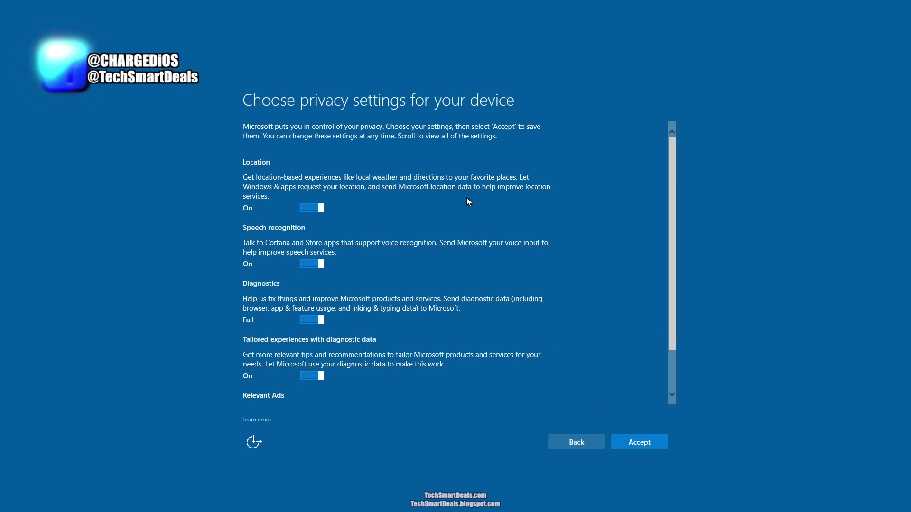
pyautogui.scroll(-2, 338, 245)
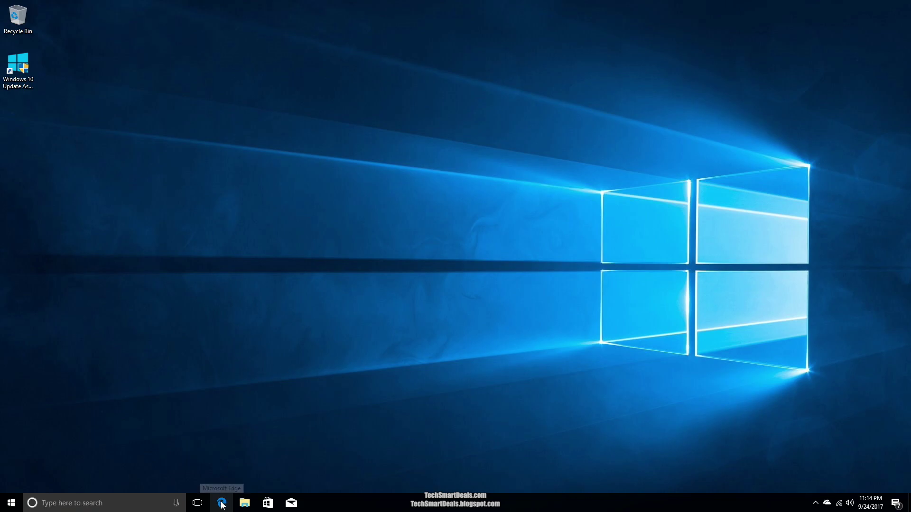
# - Launch Edge, close the old tabs and accept the offer to switch to Google Chrome
pyautogui.click(221, 503)
pyautogui.click(273, 163)
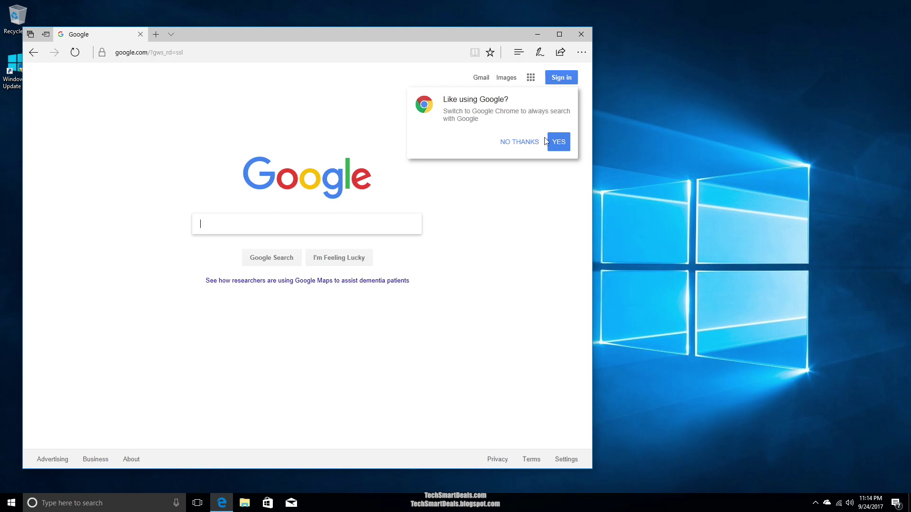
pyautogui.click(558, 142)
# - Accept Chrome's terms, run its installer, finish the welcome and widen the Chrome window
pyautogui.click(325, 283)
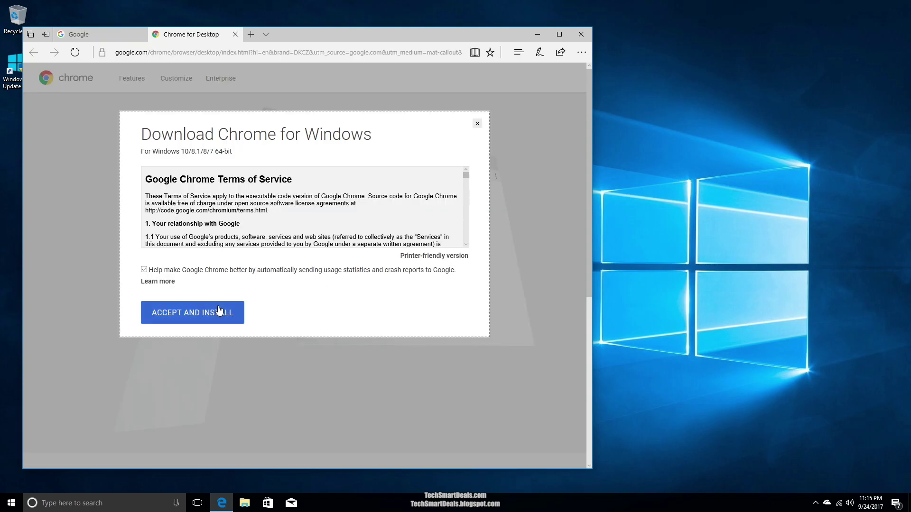
pyautogui.click(219, 310)
pyautogui.click(342, 453)
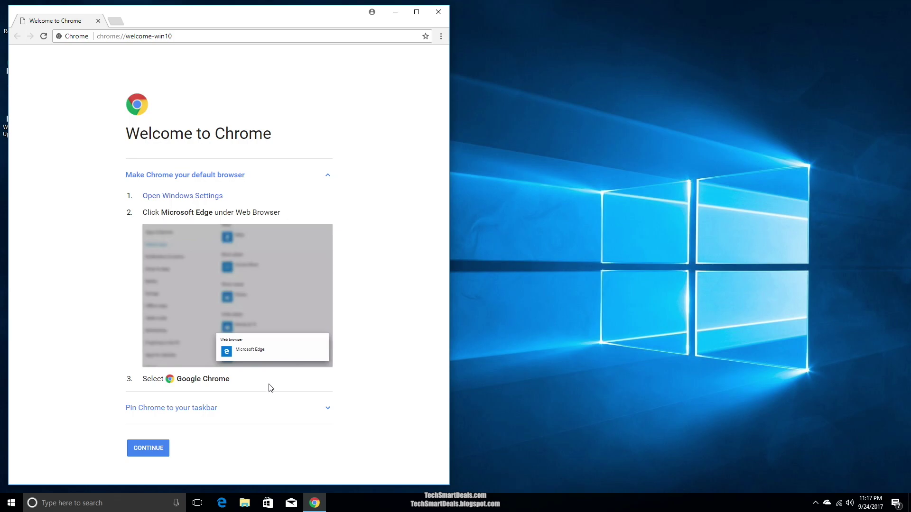
pyautogui.click(148, 448)
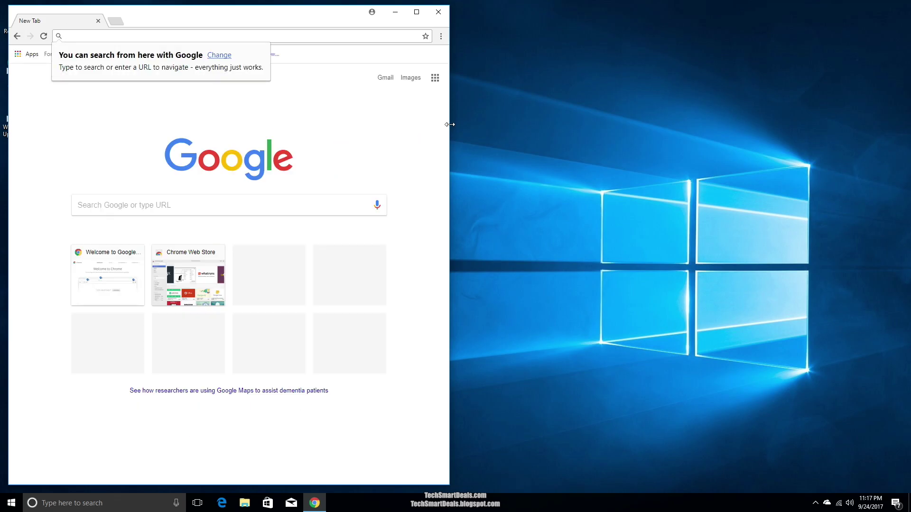
pyautogui.moveTo(450, 125); pyautogui.dragTo(764, 124)
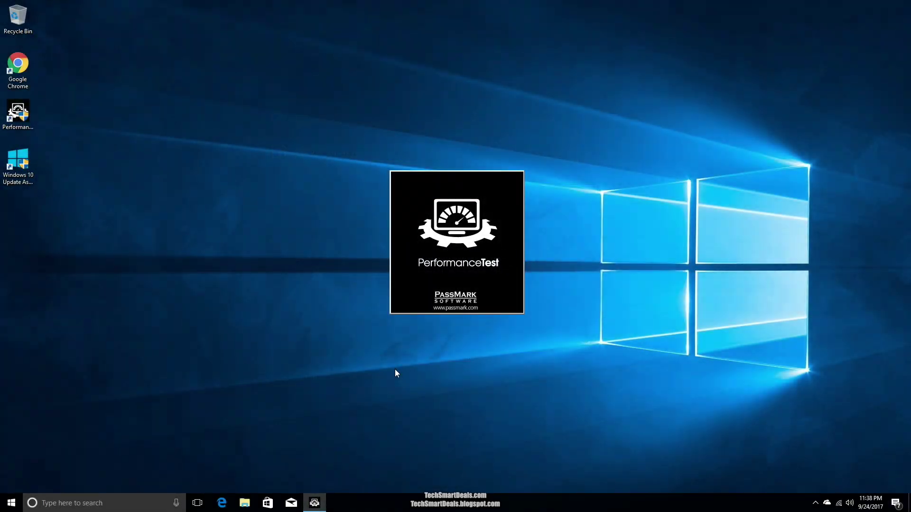
# - Dismiss the evaluation notice, run all benchmark tests for a 655 rating, then close PerformanceTest
pyautogui.click(403, 375)
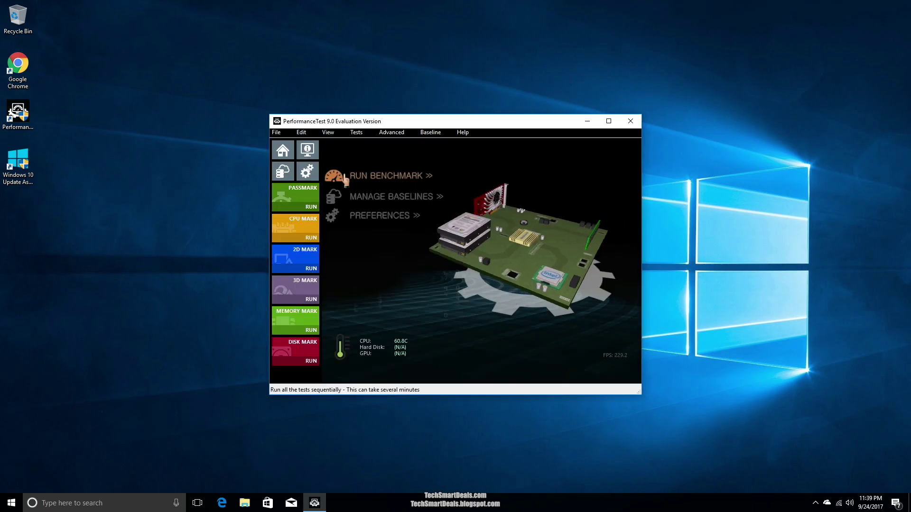
pyautogui.click(364, 175)
pyautogui.click(480, 288)
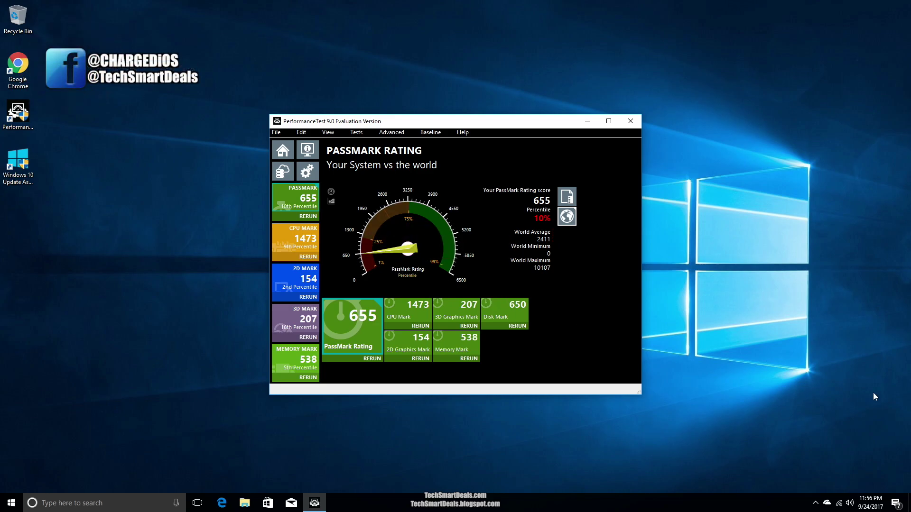
pyautogui.click(630, 122)
pyautogui.click(529, 234)
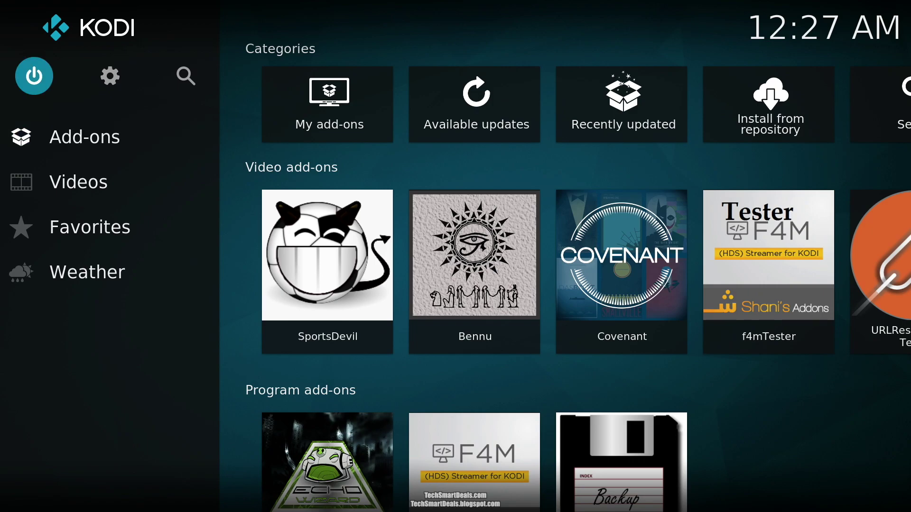
# - Open Kodi's System settings and navigate to the System information page
pyautogui.press('Right')
pyautogui.press('Return')
pyautogui.press('Right')
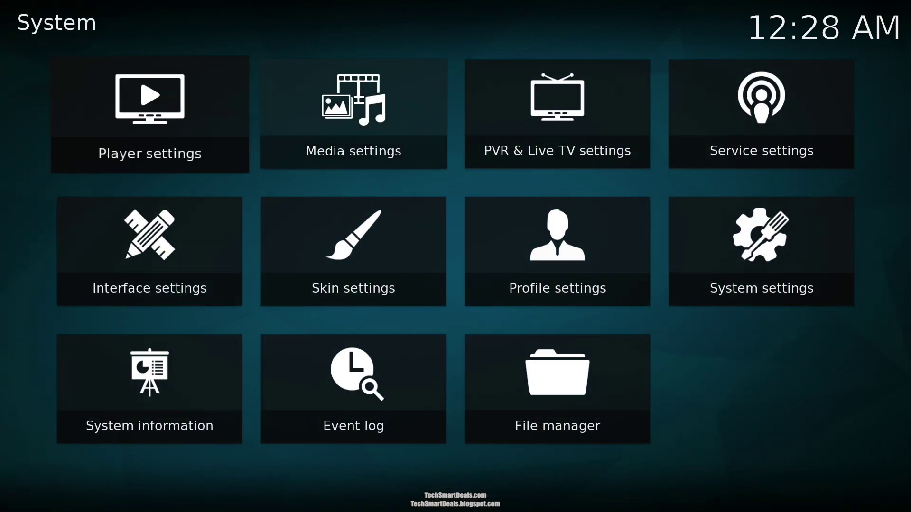
pyautogui.press('Down')
pyautogui.press('Right')
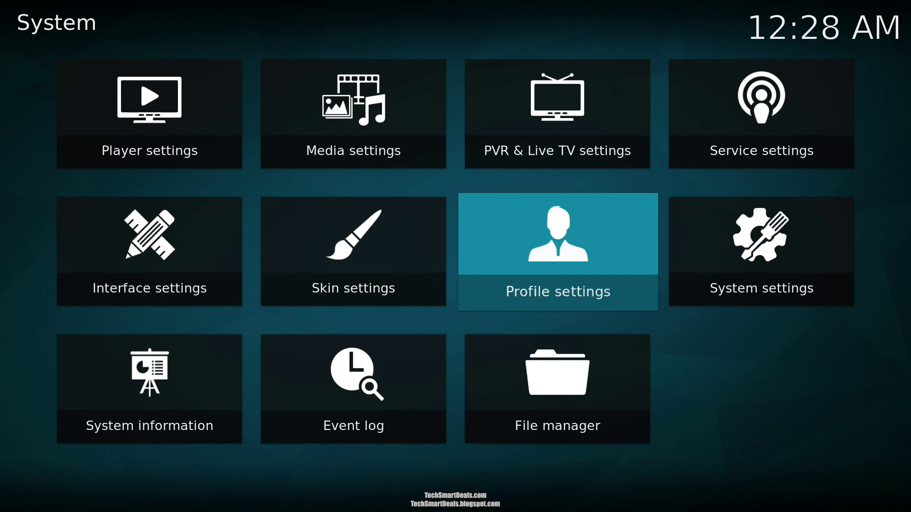
pyautogui.press('Right')
pyautogui.press('Left')
pyautogui.press('Left')
pyautogui.press('Left')
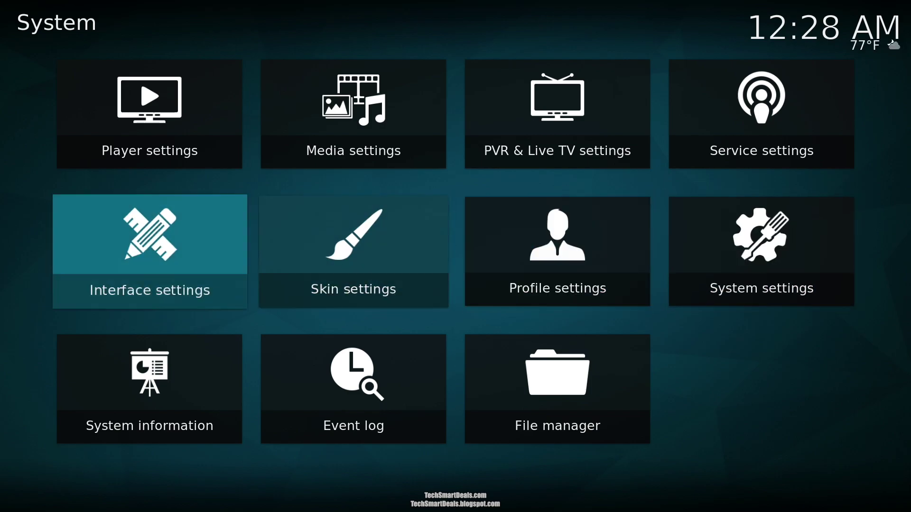
pyautogui.press('Down')
pyautogui.press('Return')
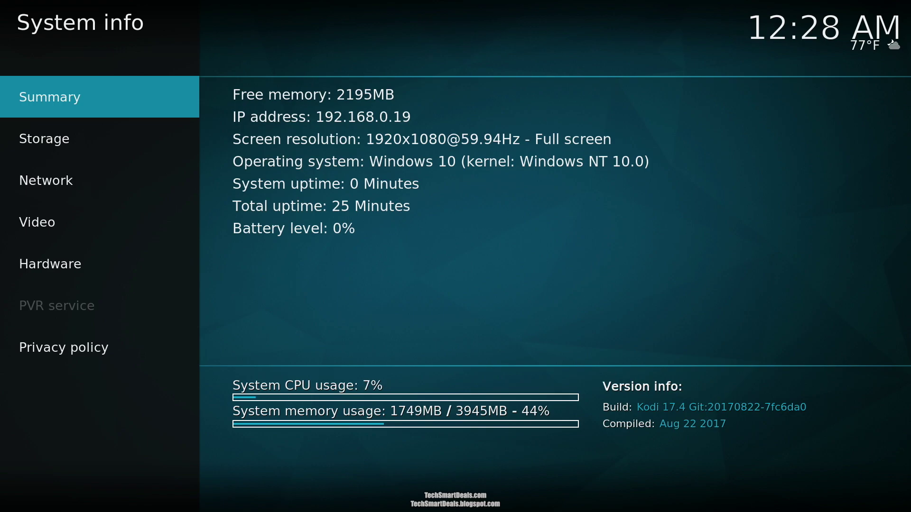
# - Review the storage and hardware details, then return to the Summary page
pyautogui.press('Down')
pyautogui.press('Down')
pyautogui.press('Down')
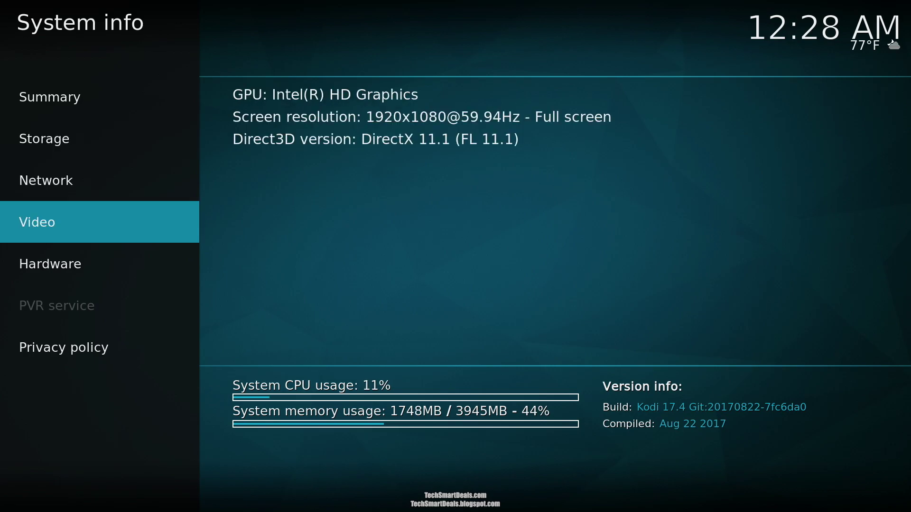
pyautogui.press('Down')
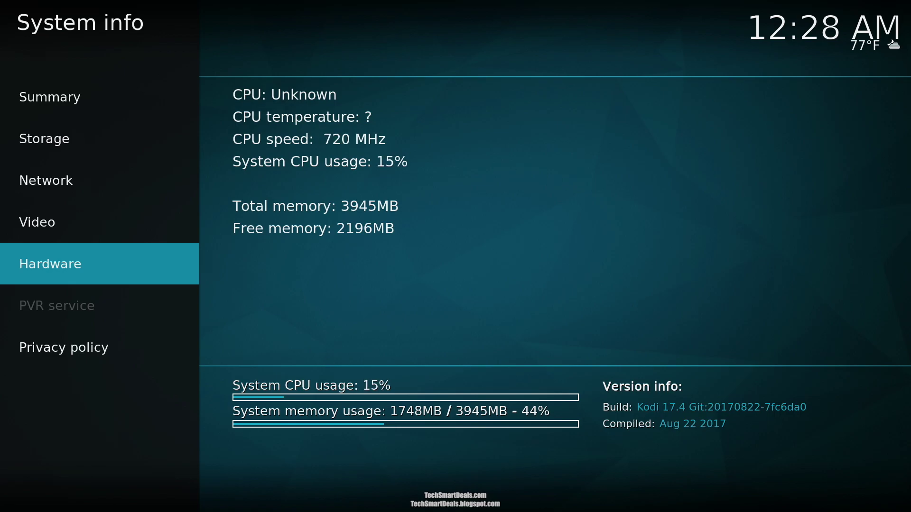
pyautogui.click(49, 97)
# - Return to the Kodi home screen and open the Covenant video add-on
pyautogui.press('Escape')
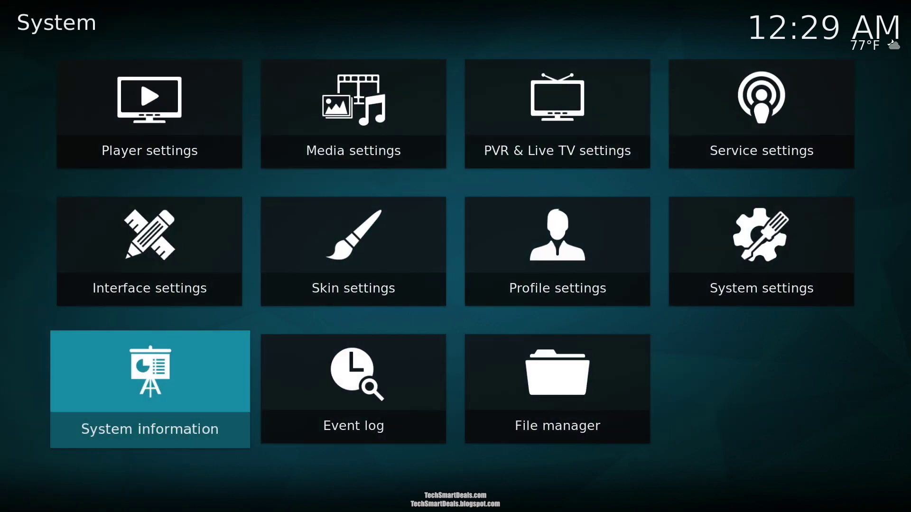
pyautogui.press('Escape')
pyautogui.press('Down')
pyautogui.press('Right')
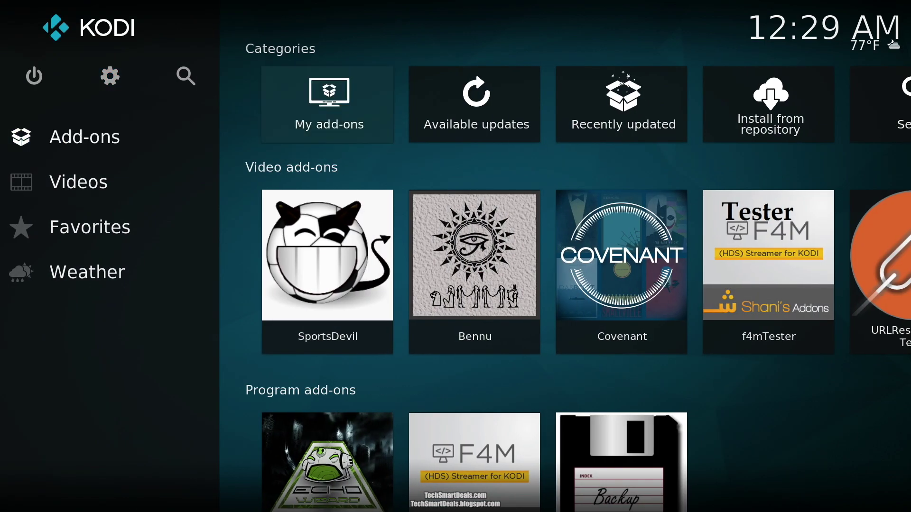
pyautogui.press('Right')
pyautogui.press('Down')
pyautogui.press('Right')
pyautogui.press('Return')
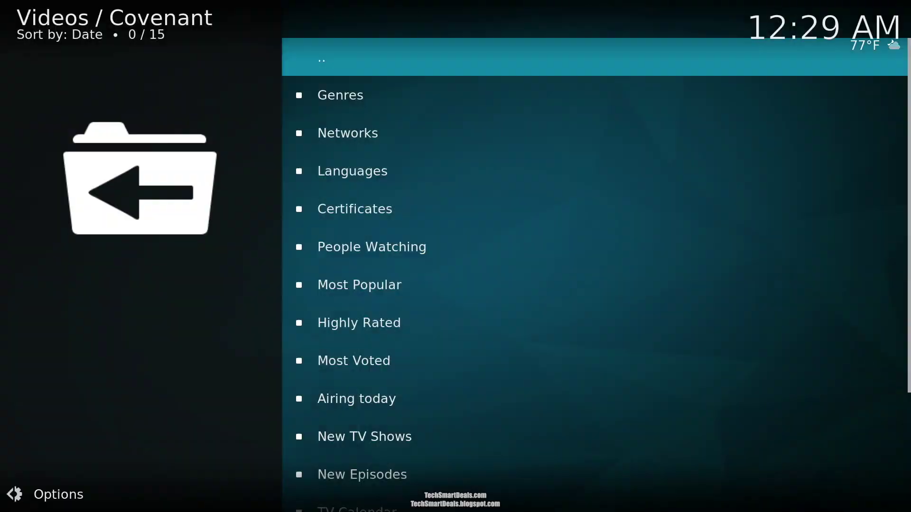
# - Play Game of Thrones 7x07 'The Dragon and the Wolf' via Most Popular > Season 7
pyautogui.press('Down')
pyautogui.press('Down')
pyautogui.press('Down')
pyautogui.press('Down')
pyautogui.press('Down')
pyautogui.press('Down')
pyautogui.press('Return')
pyautogui.press('Return')
pyautogui.press('Up')
pyautogui.press('Return')
pyautogui.press('Up')
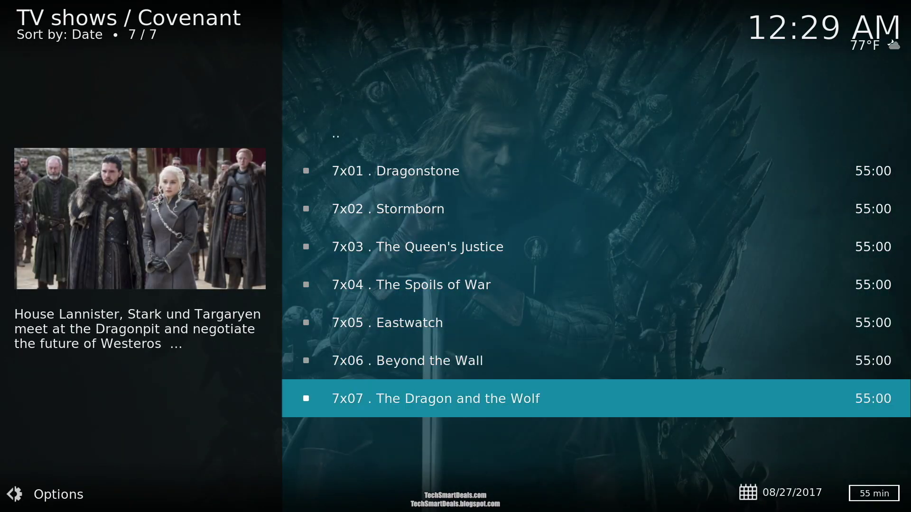
pyautogui.press('Return')
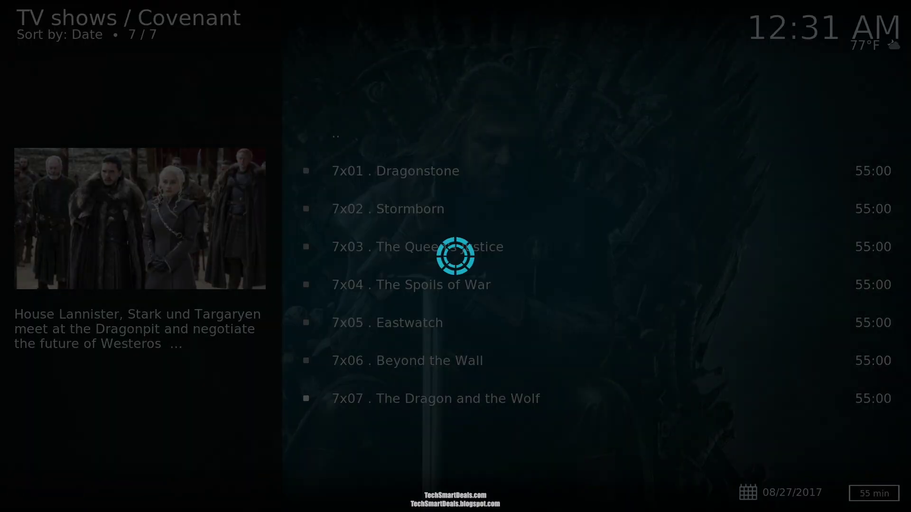
pyautogui.press('Return')
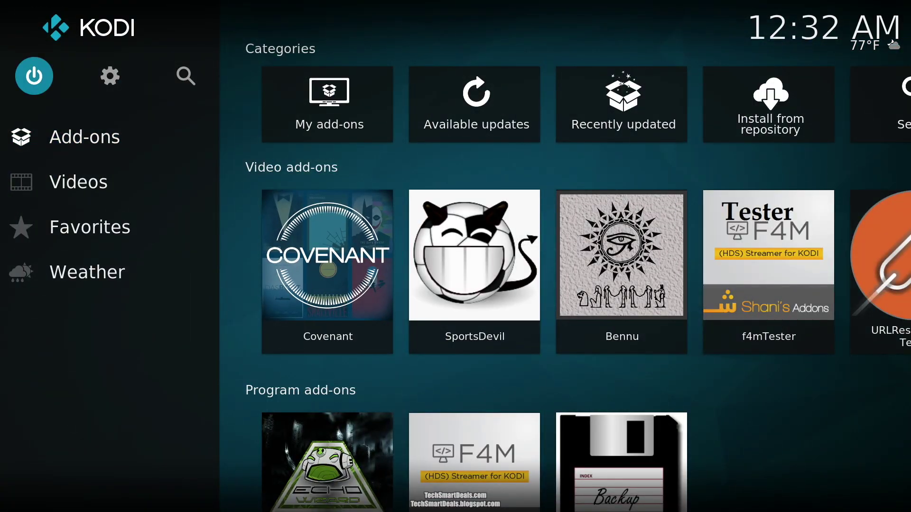
# - Exit Kodi through its power menu to return to the Windows desktop
pyautogui.press('Return')
pyautogui.press('Return')
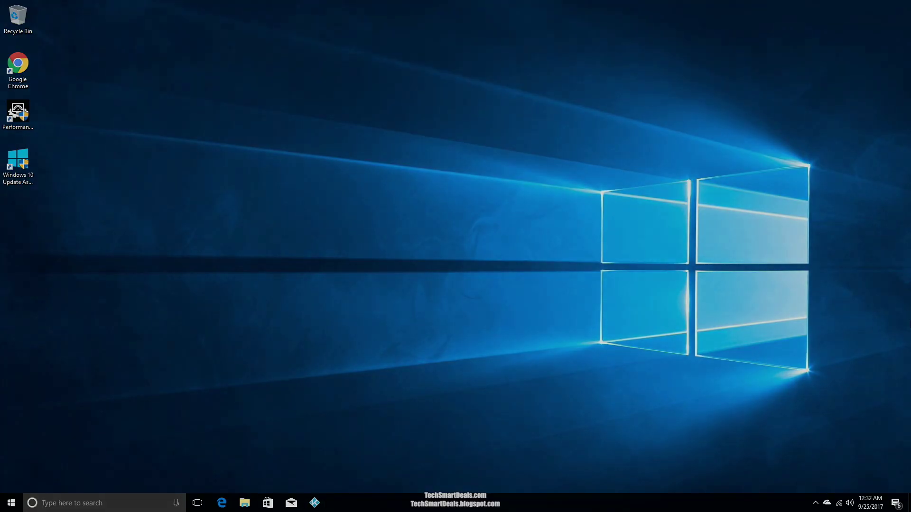